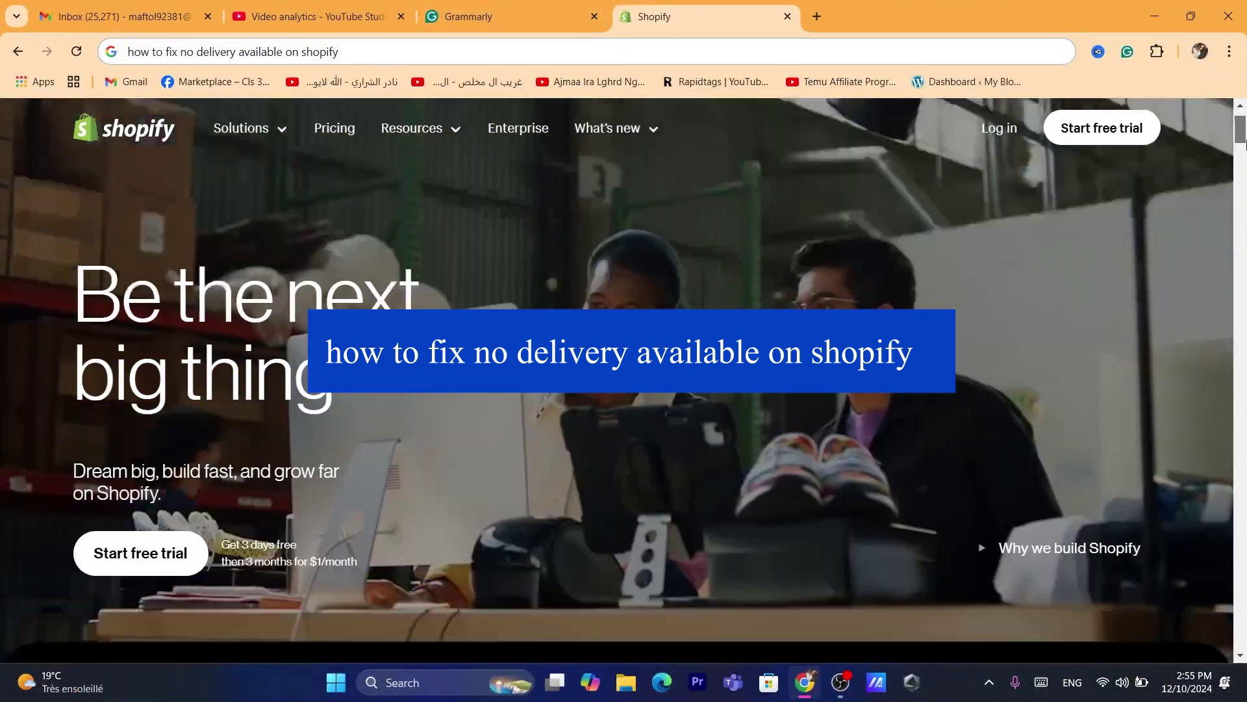
Log in to the Shopify store admin and go to Settings.
mouse_move(1241, 133)
mouse_down()
mouse_move(1241, 188)
mouse_move(1241, 117)
mouse_up()
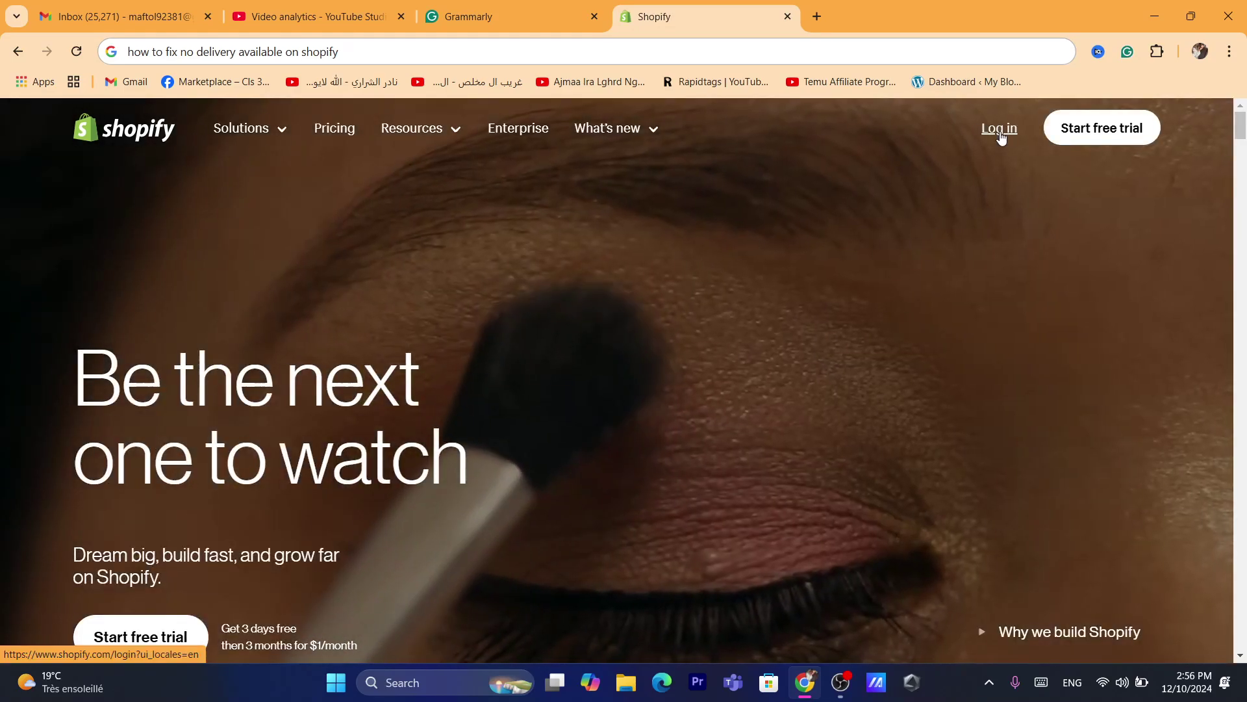
click(1001, 130)
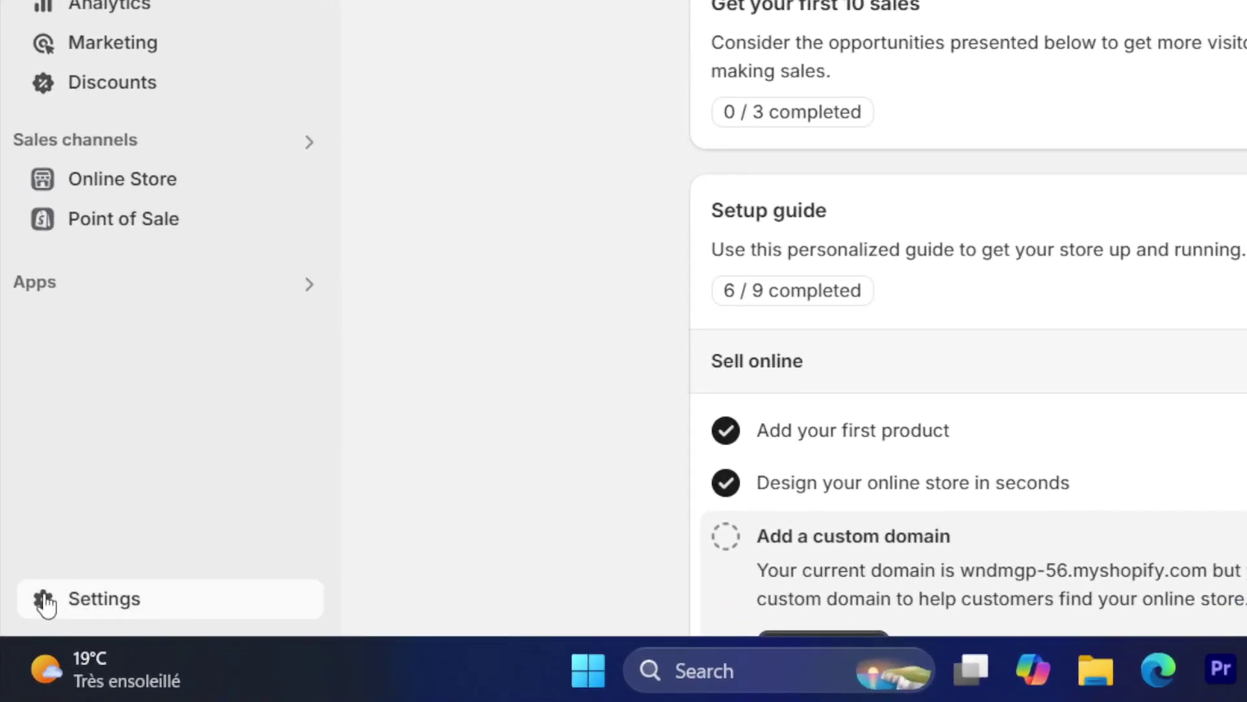
click(46, 603)
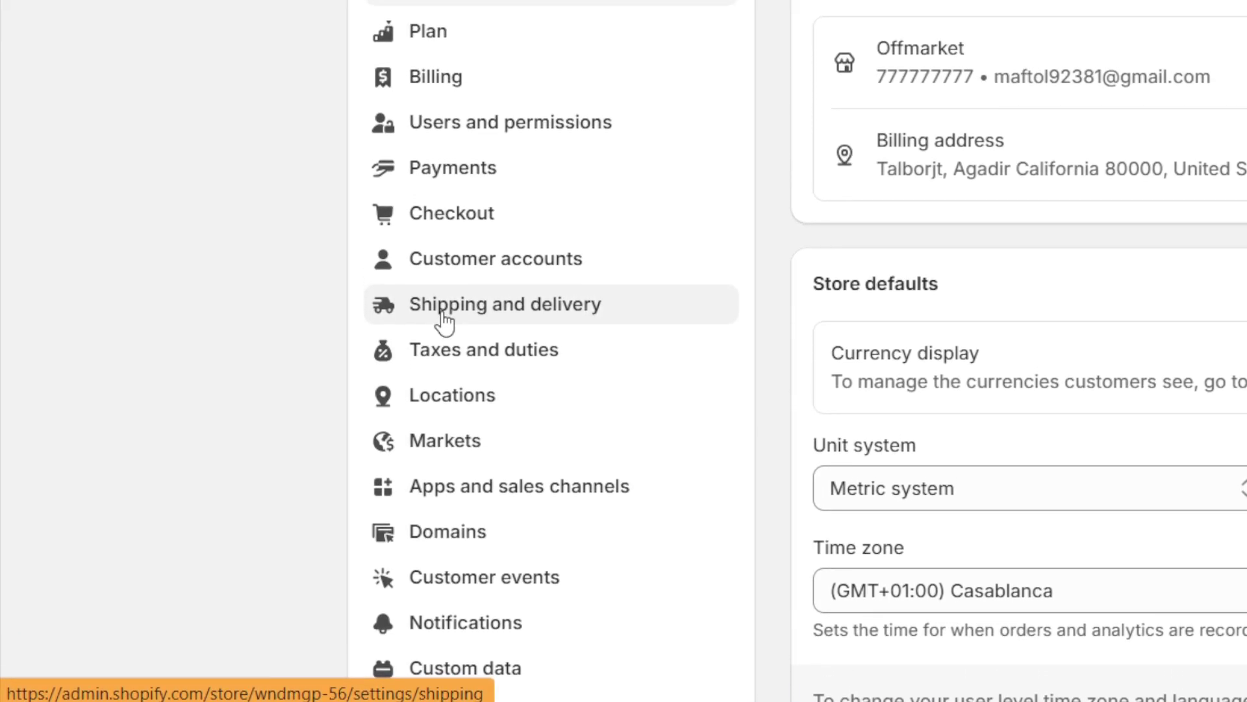
Create a new shipping profile under Shipping and delivery named 'new profile'.
click(444, 319)
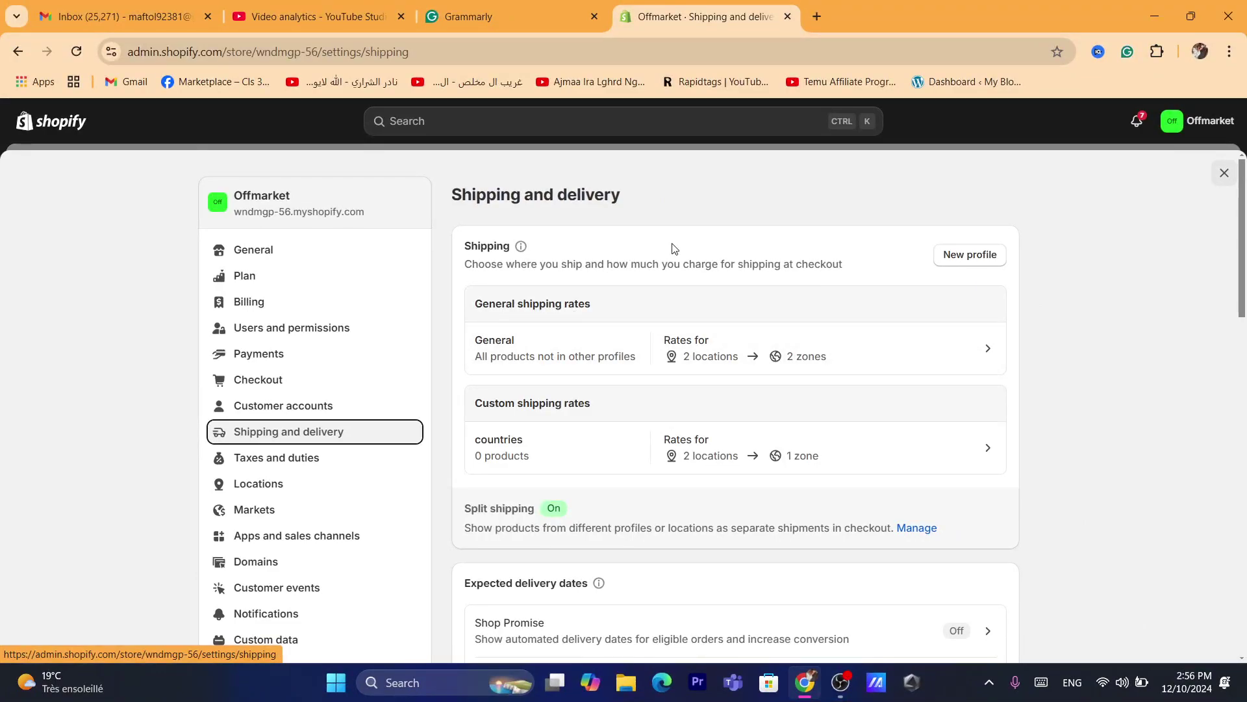
click(973, 258)
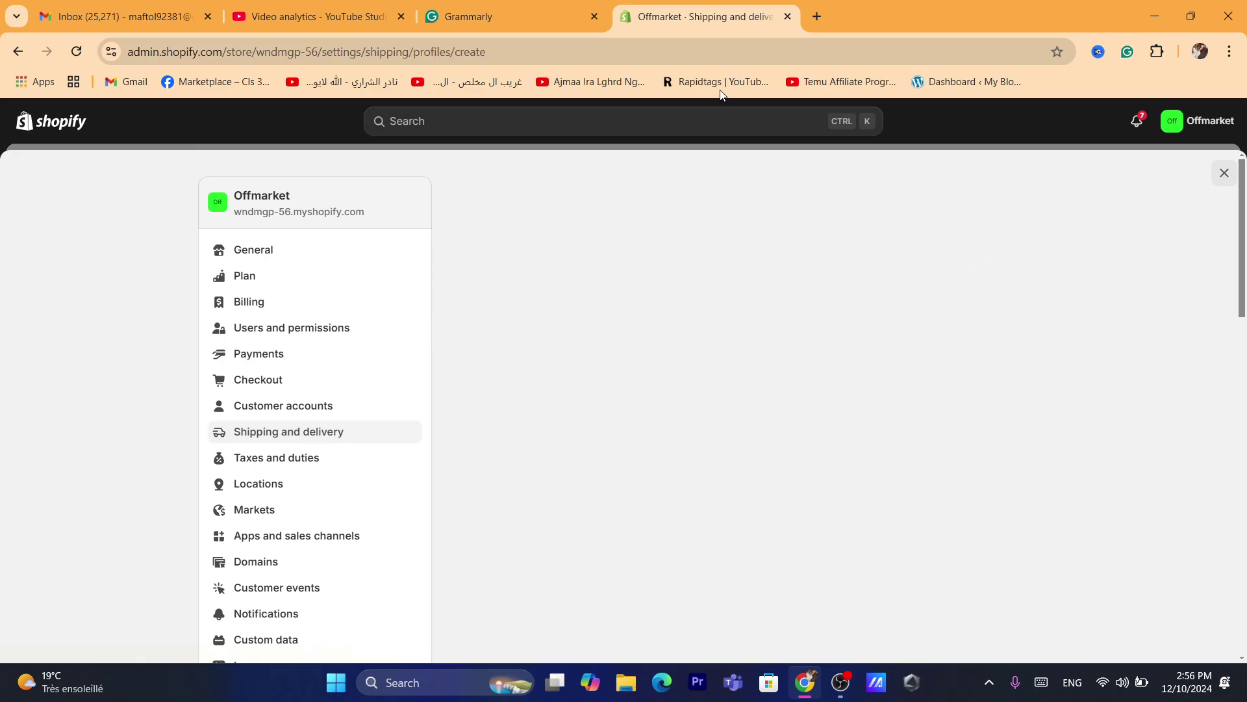
click(674, 52)
text(dhgate.com)
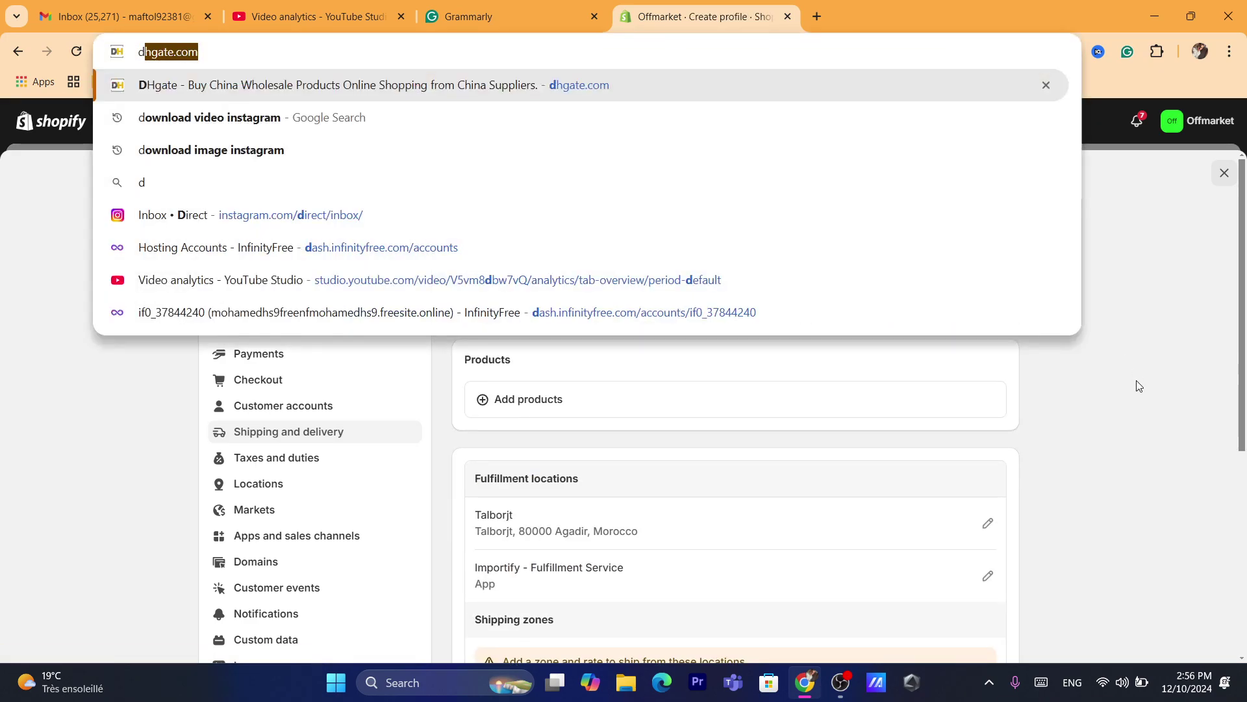
click(1137, 380)
click(532, 287)
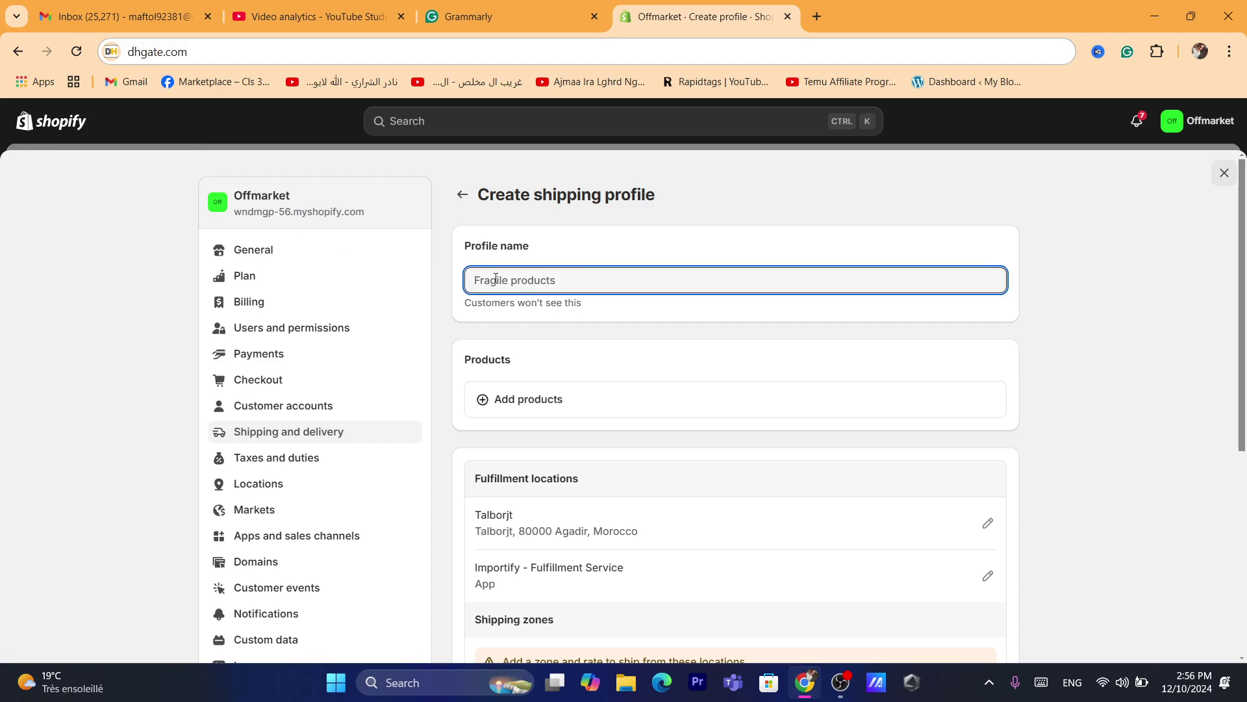
text(newp)
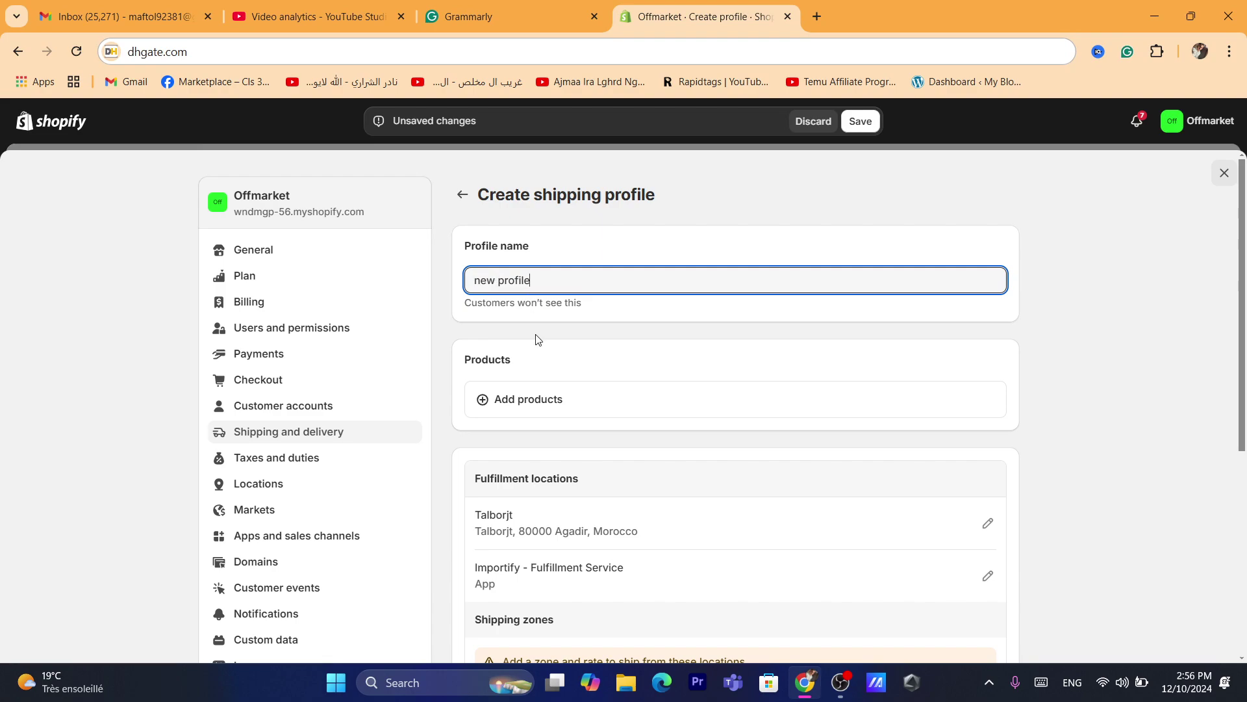
Add the Wholesale Private Label Professional Liquid Natural Vegan product, all 14 variants, to the profile.
click(513, 411)
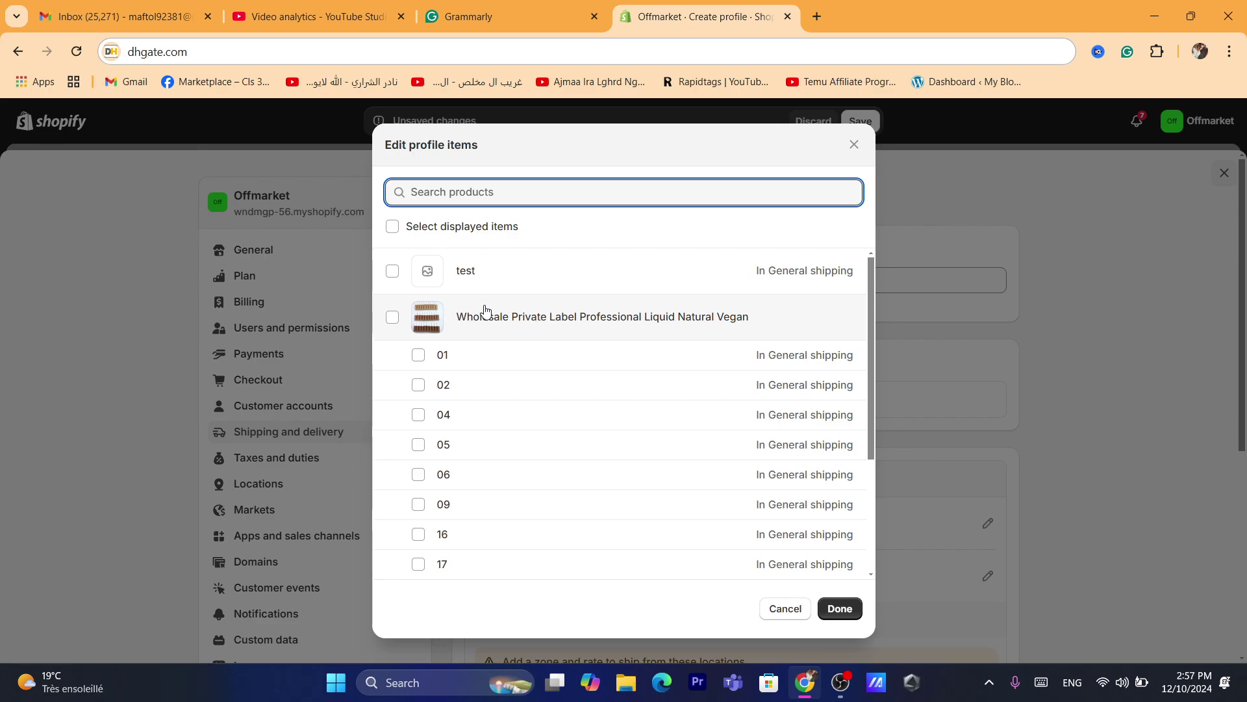
click(393, 318)
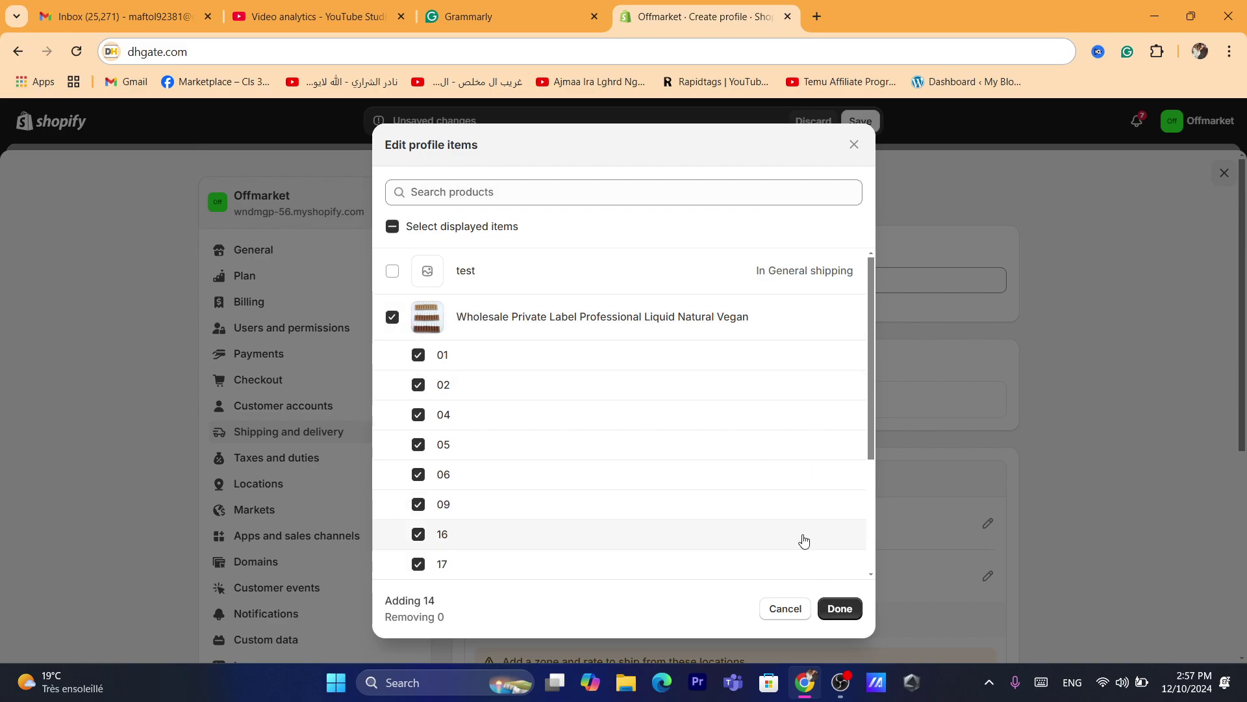
click(840, 608)
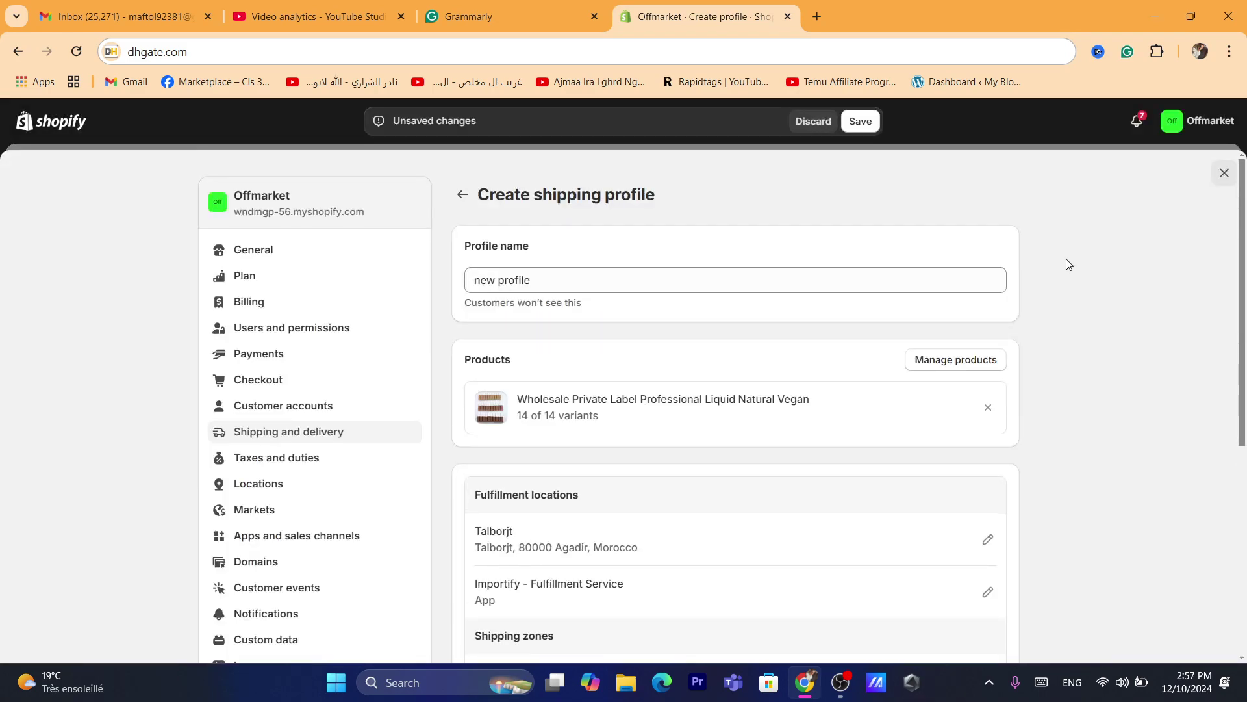
scroll(1241, 268, down, 3)
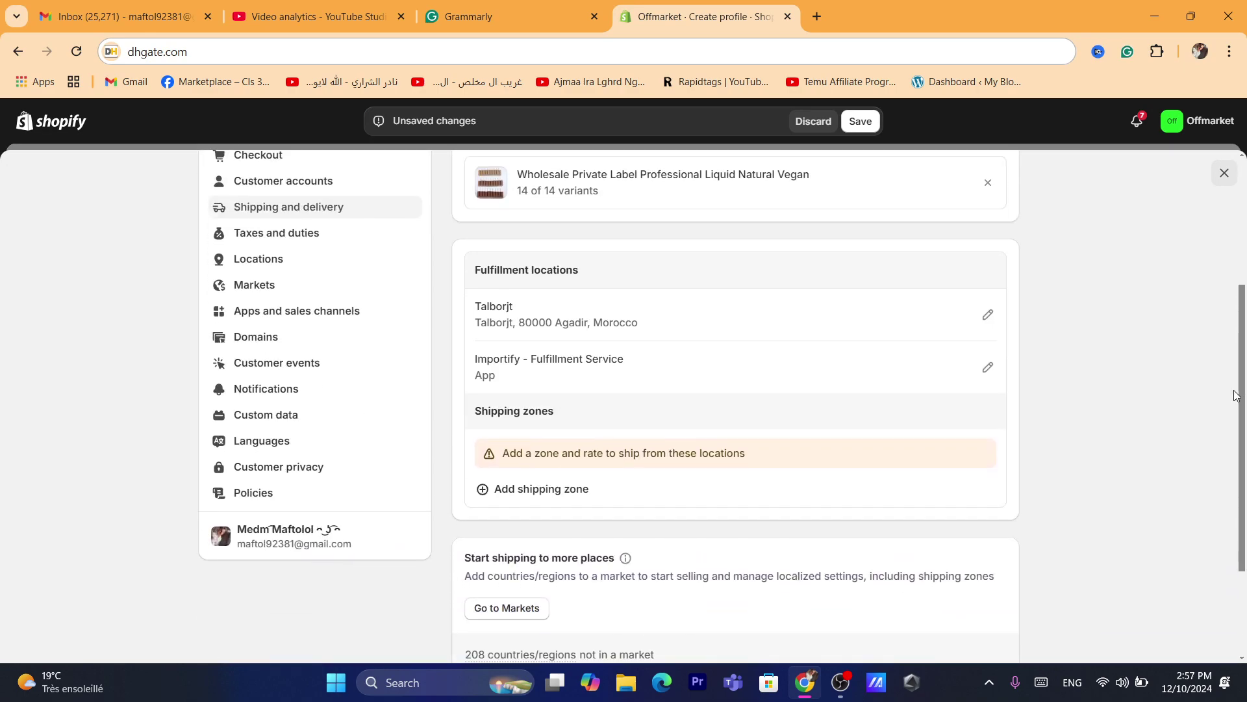
Start a new shipping zone and include the whole United Arab Emirates.
click(548, 482)
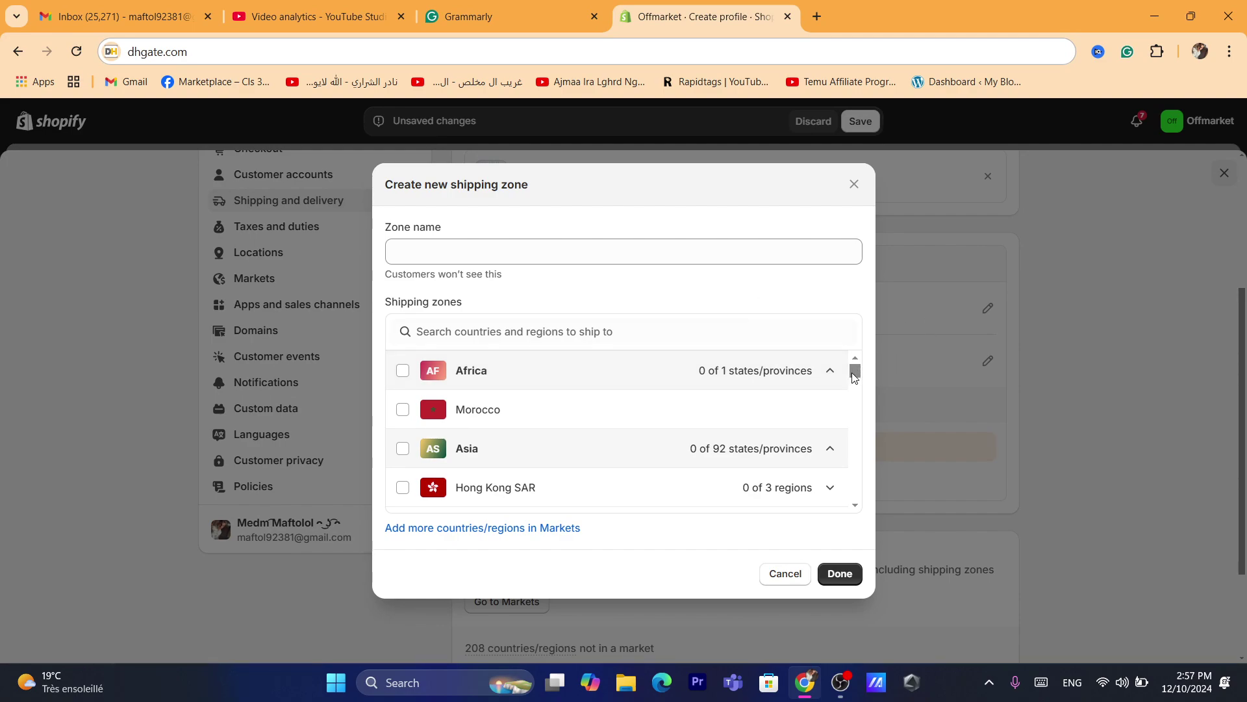
scroll(855, 379, down, 1)
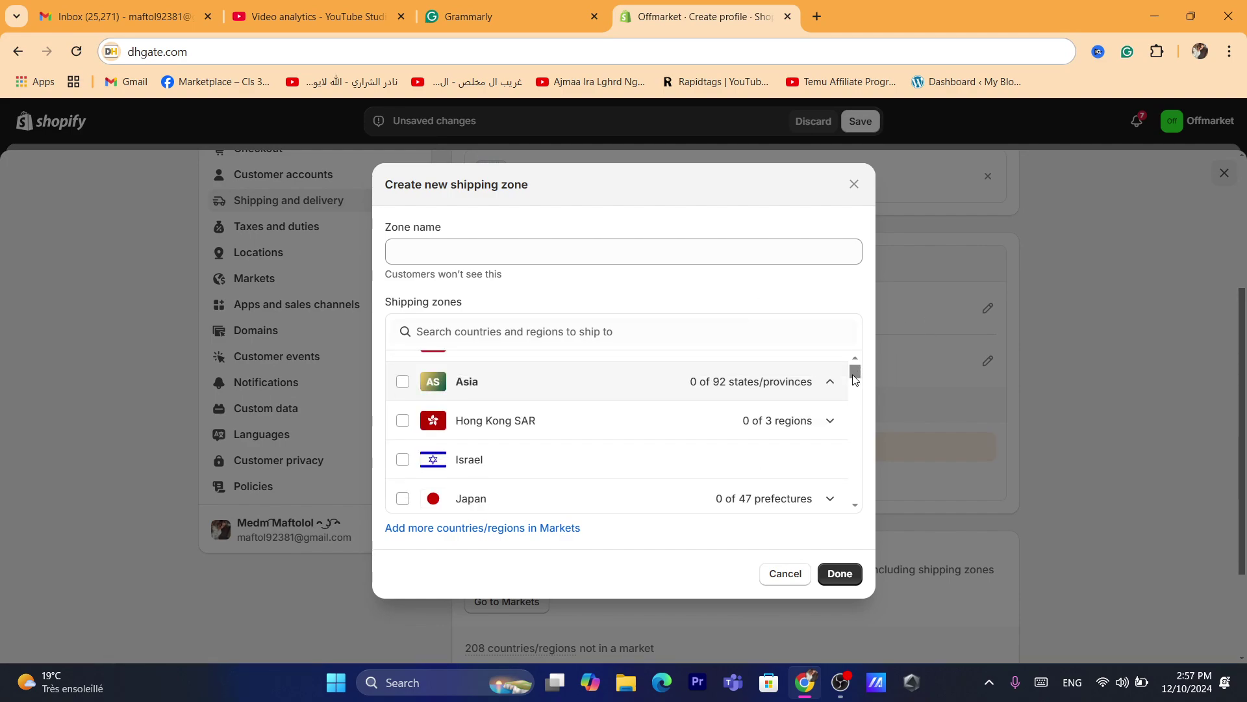
scroll(855, 378, down, 5)
scroll(856, 381, up, 8)
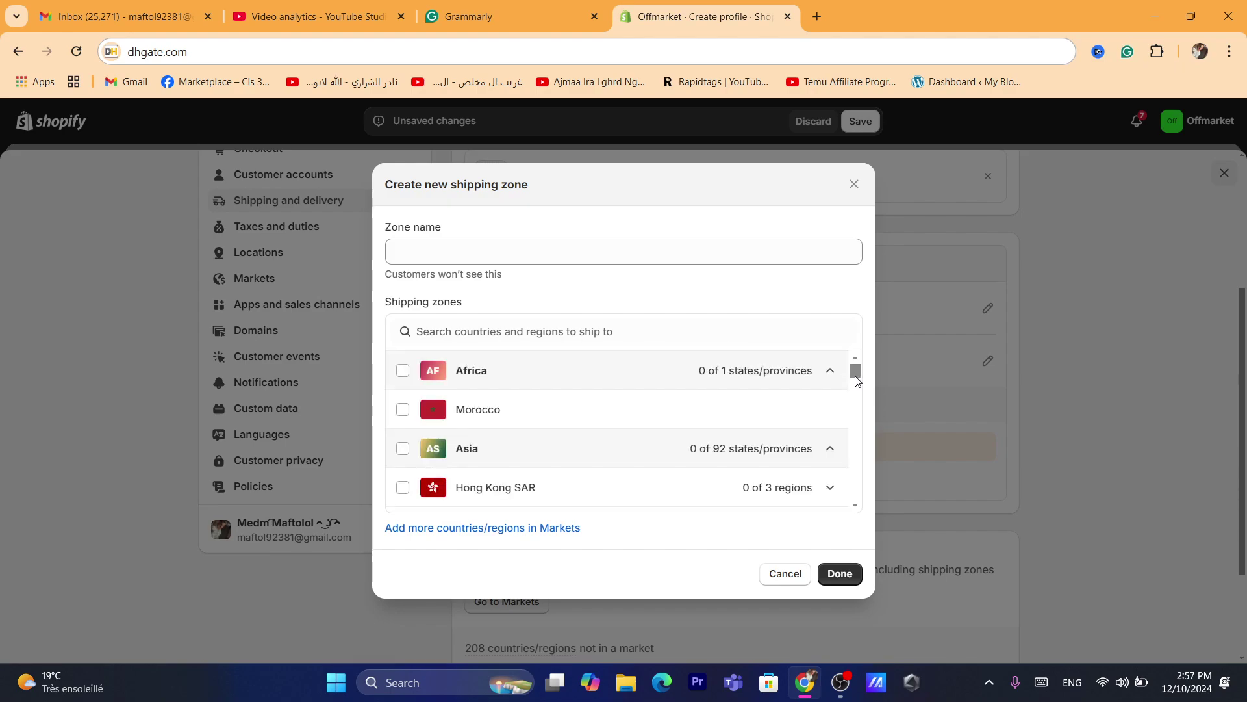
scroll(855, 379, down, 5)
scroll(858, 385, up, 2)
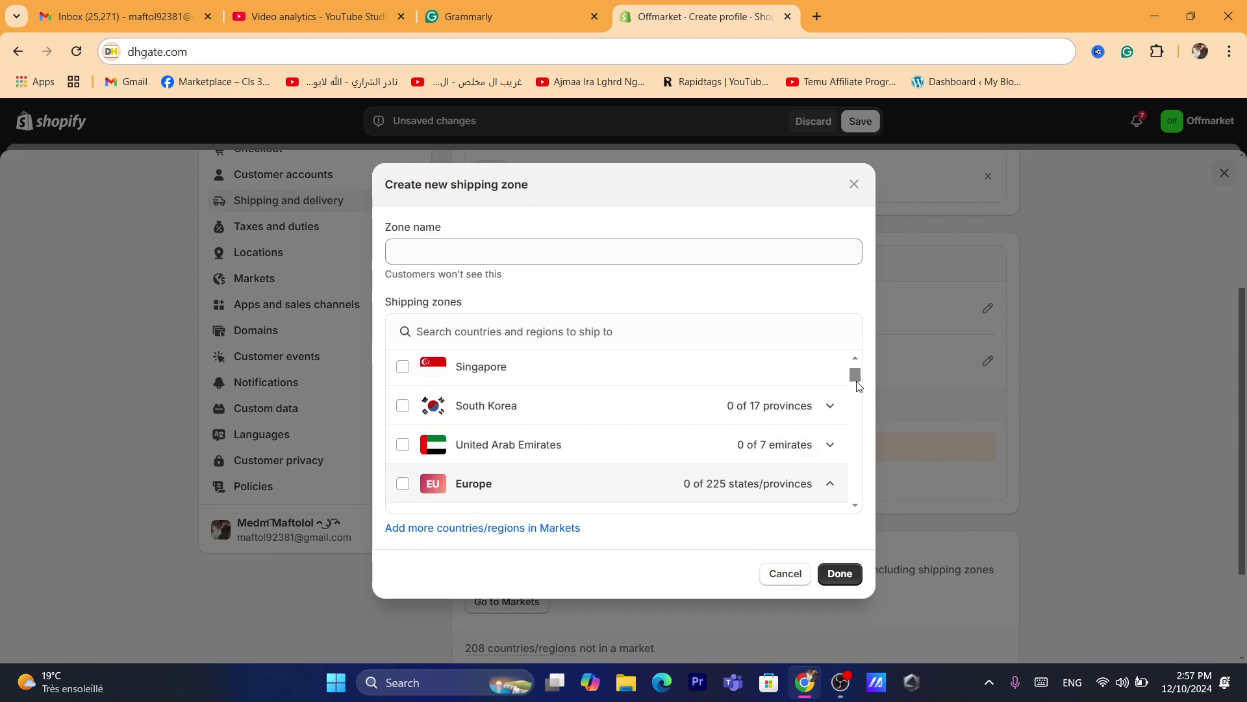
scroll(857, 385, up, 1)
scroll(857, 385, down, 2)
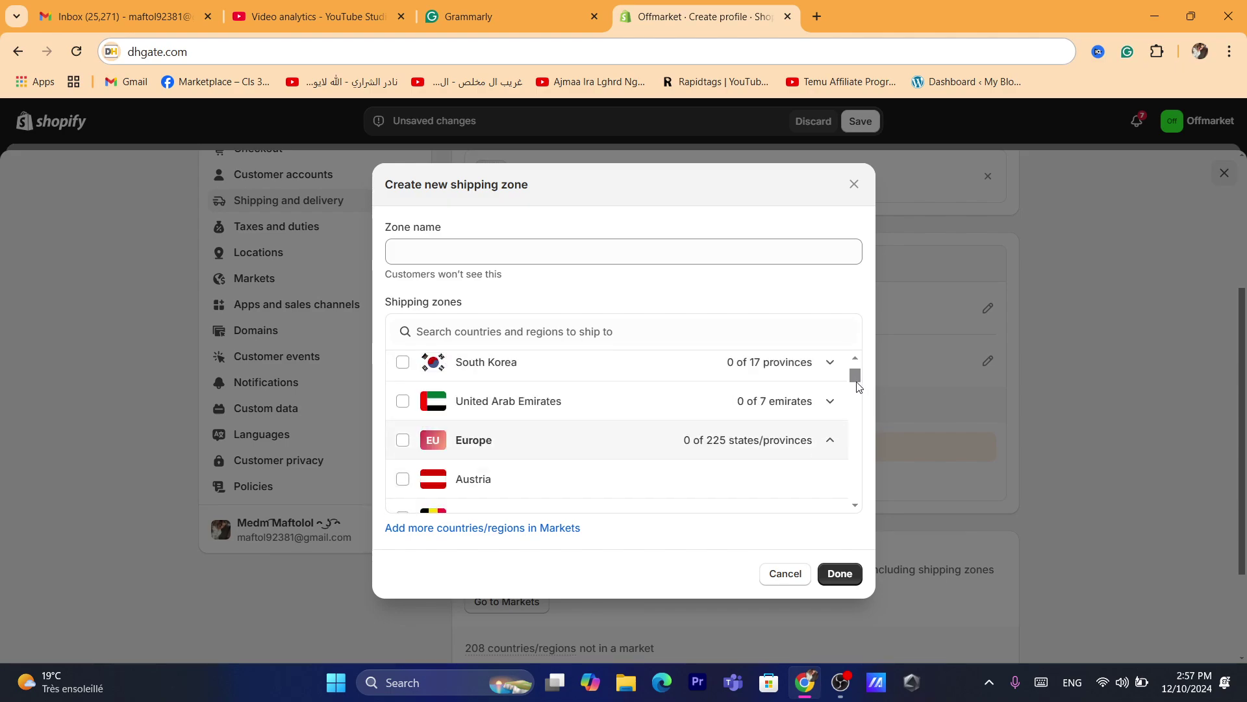
click(402, 403)
click(515, 414)
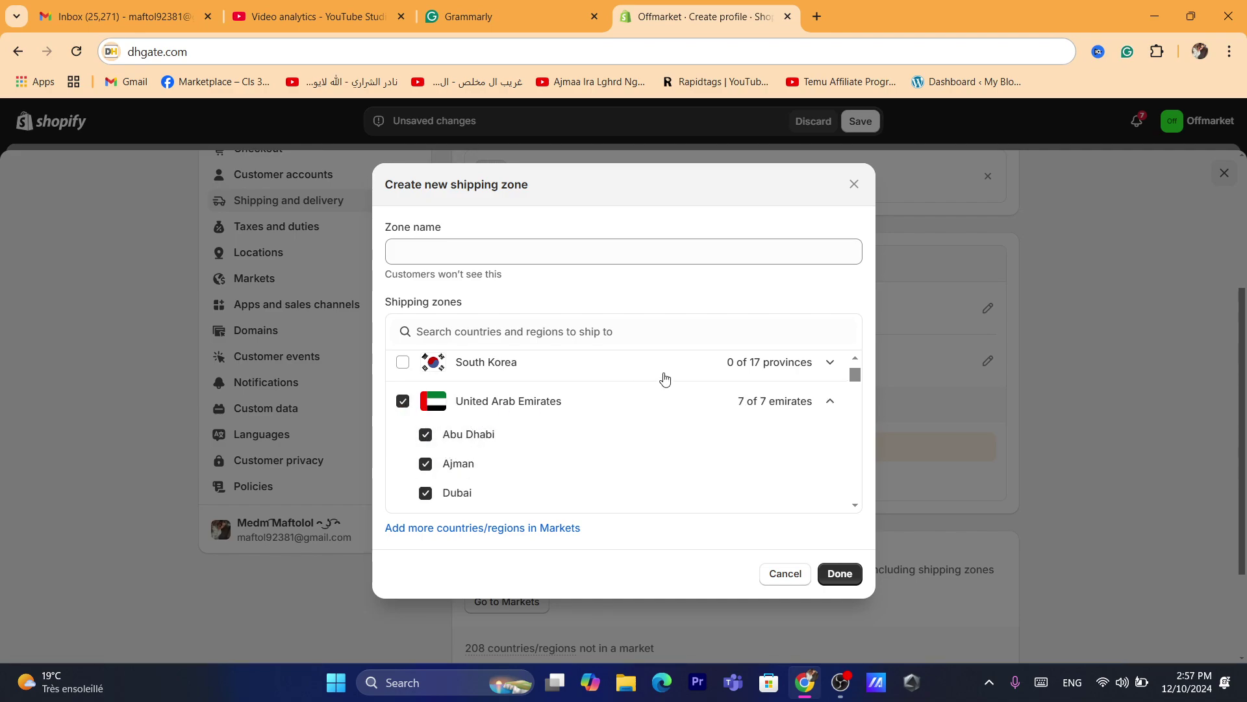
drag(858, 378, 858, 380)
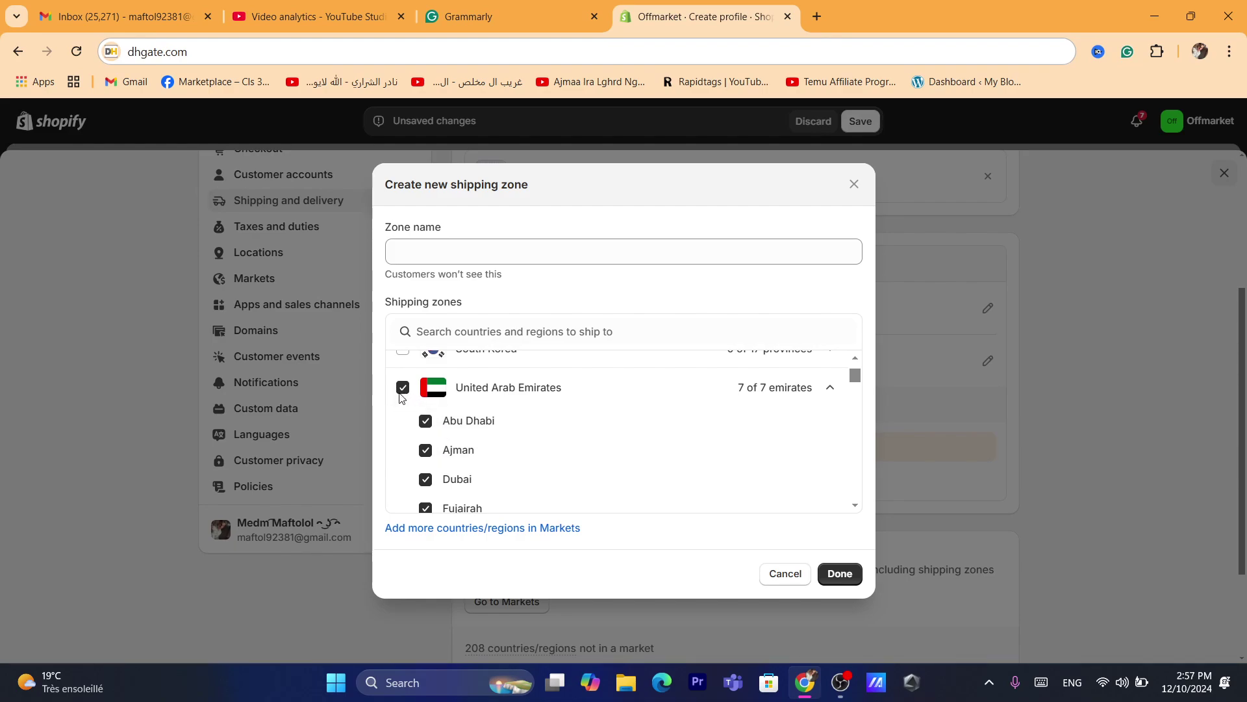
Add every country in Asia and Europe to the zone, excluding France.
scroll(442, 377, up, 5)
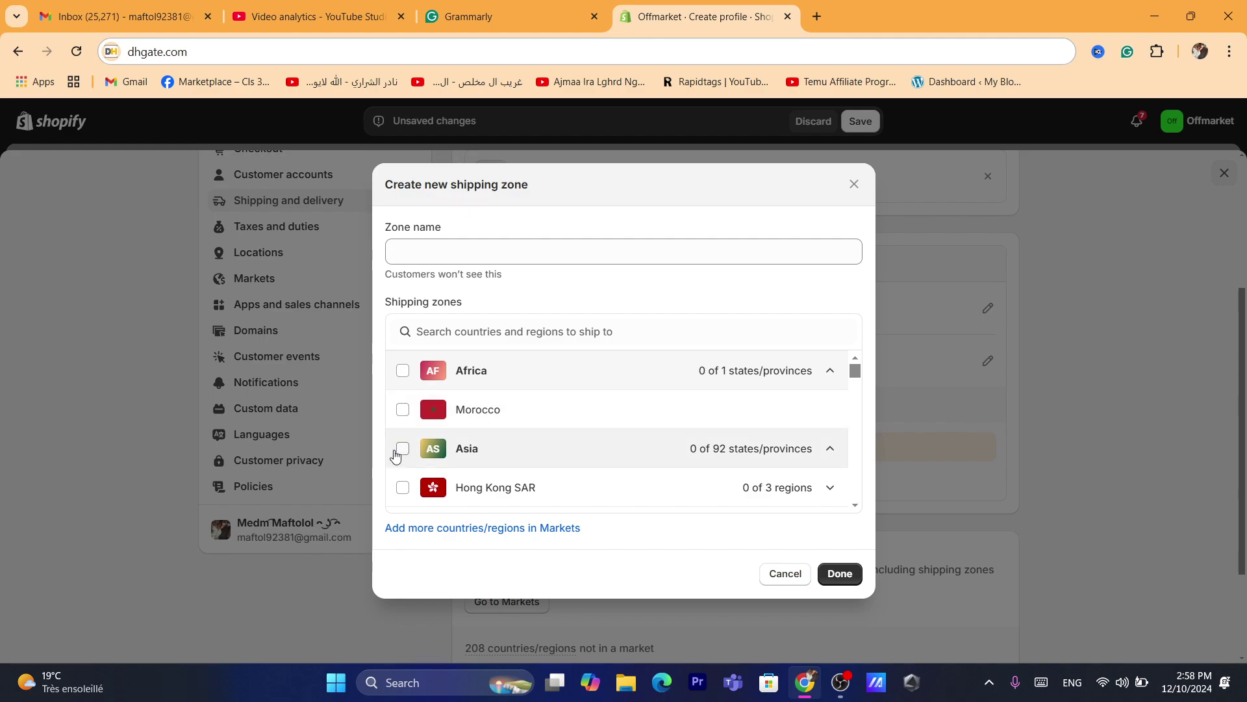
click(397, 452)
drag(855, 380, 857, 390)
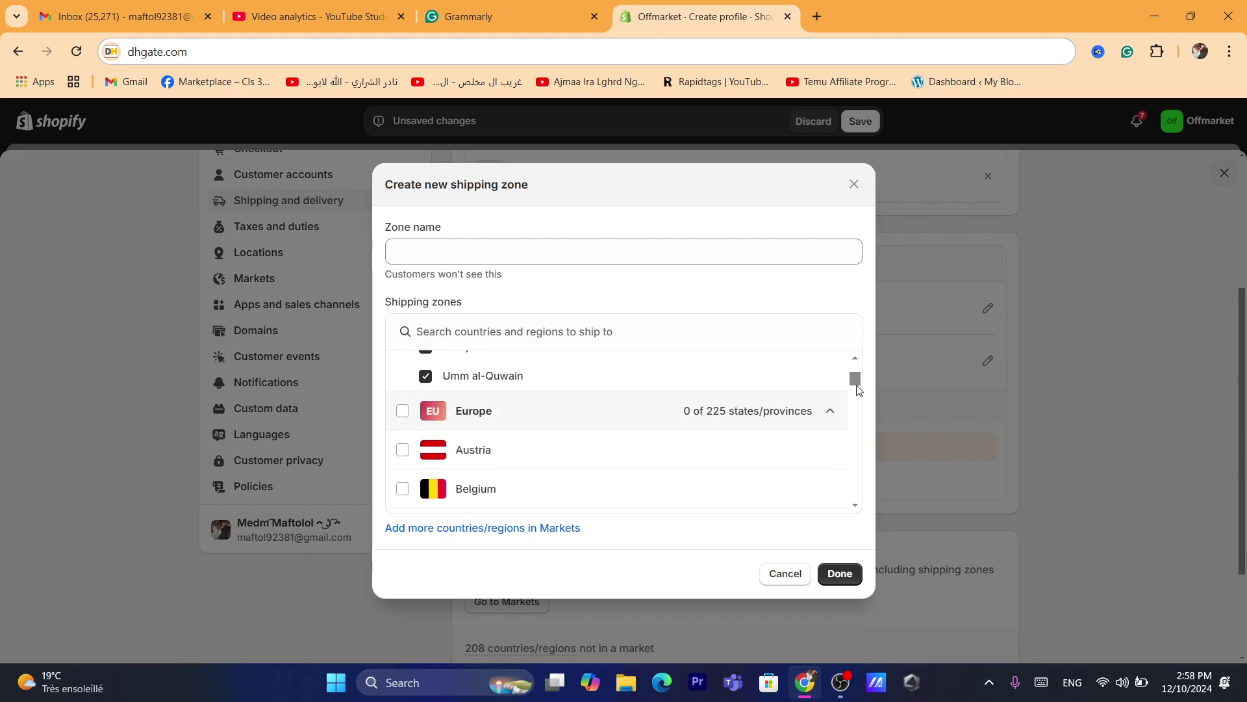
click(403, 411)
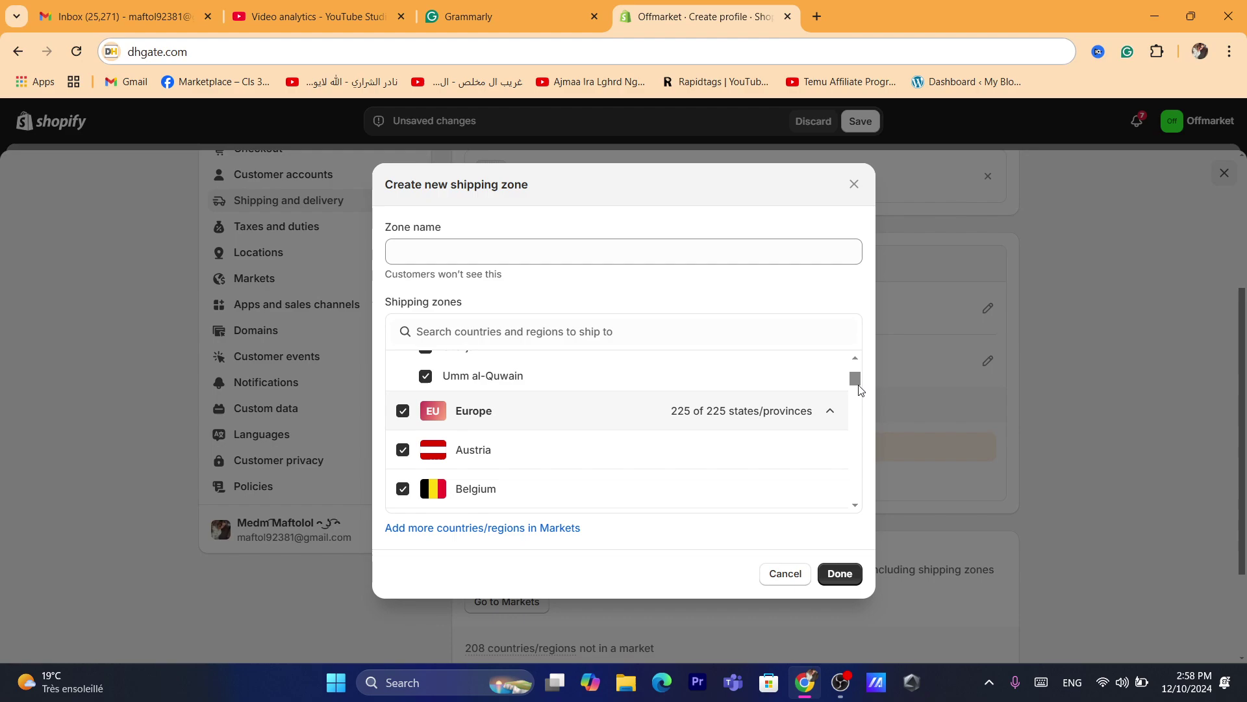
scroll(858, 389, down, 3)
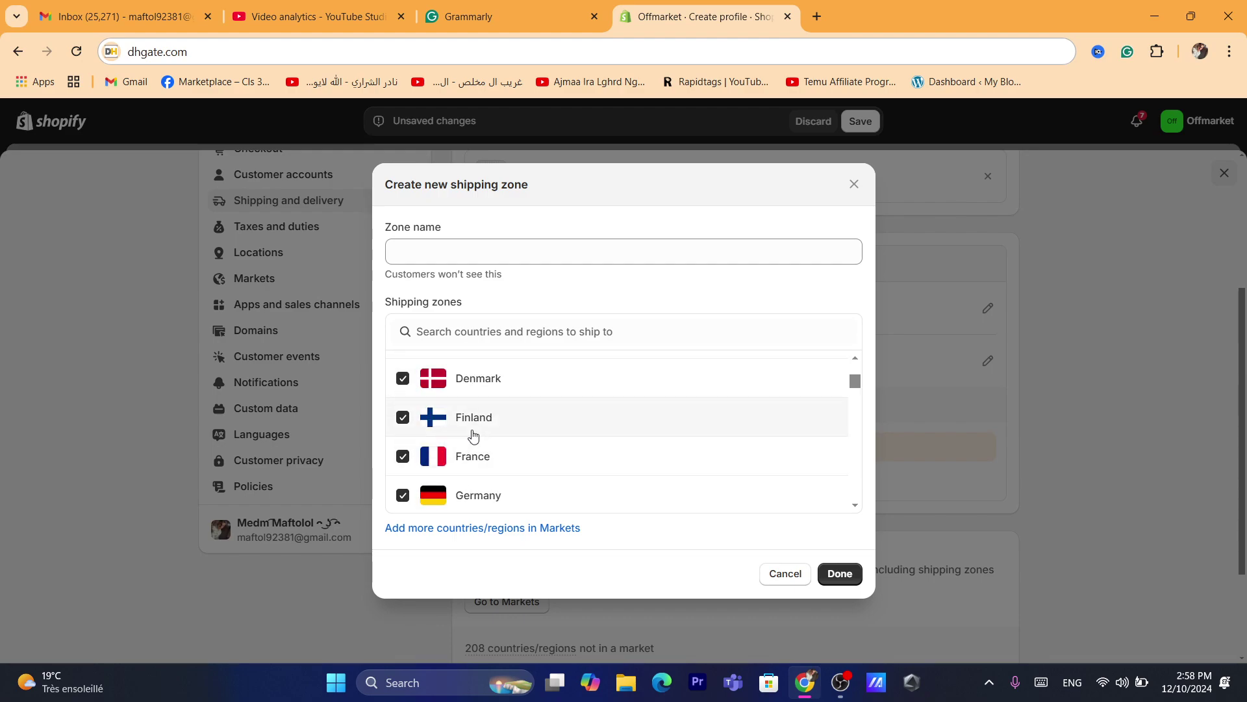
click(403, 457)
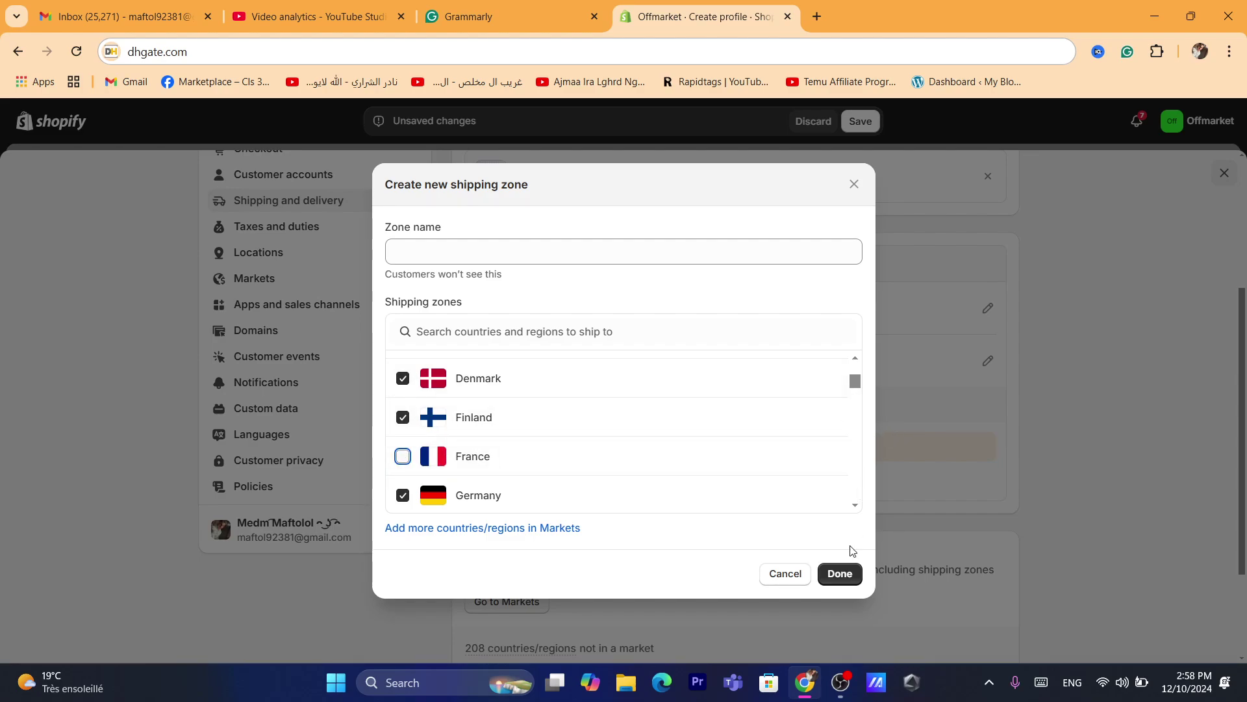
Name the zone 'countries i would like to ship' and save it.
click(846, 575)
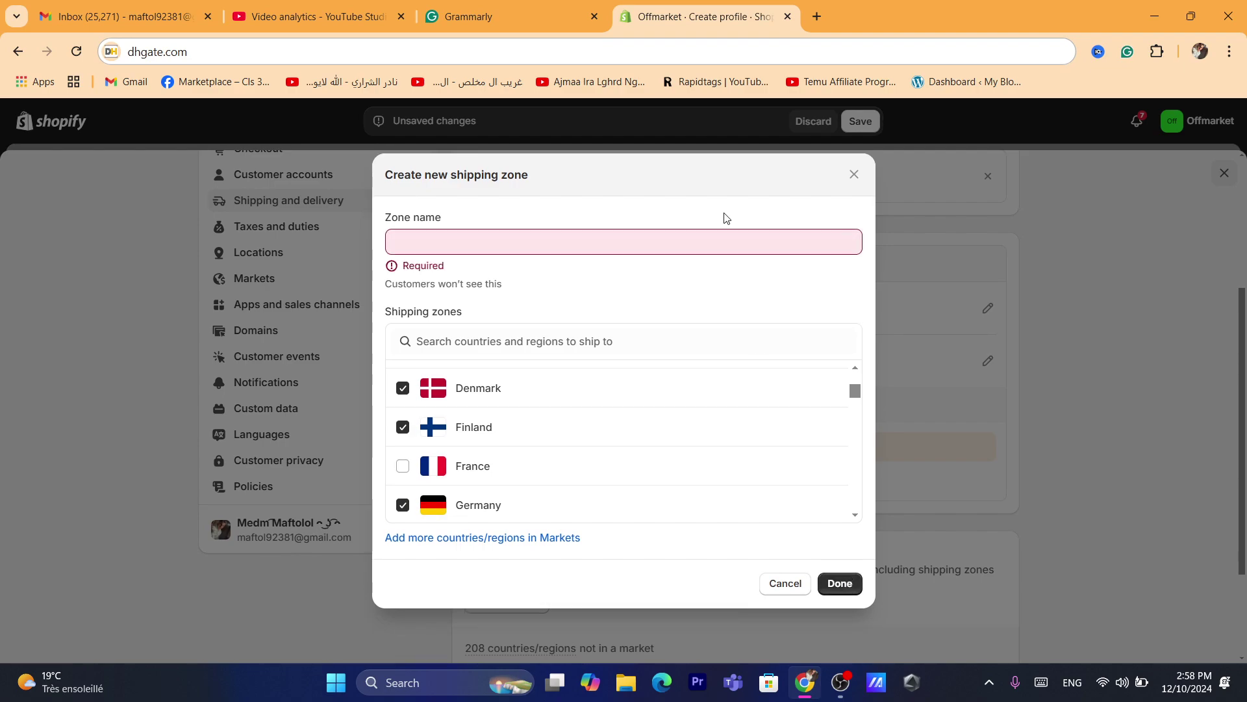
click(416, 246)
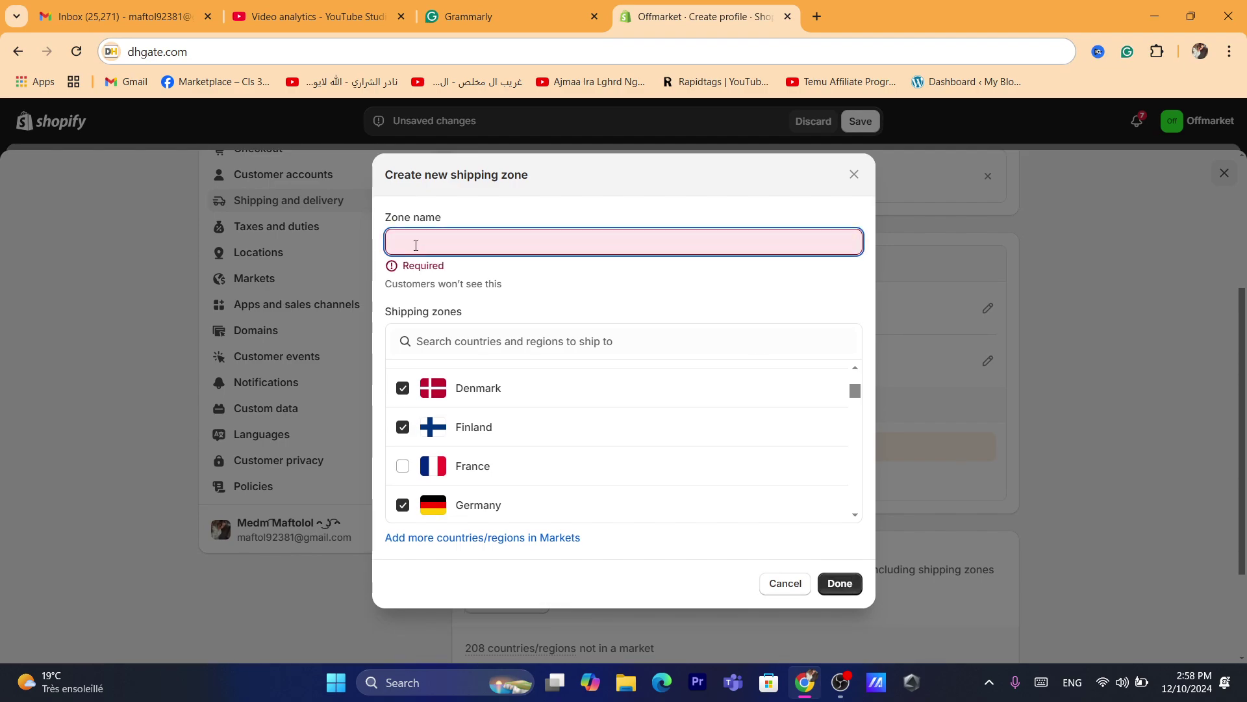
text(countries i would like to ship)
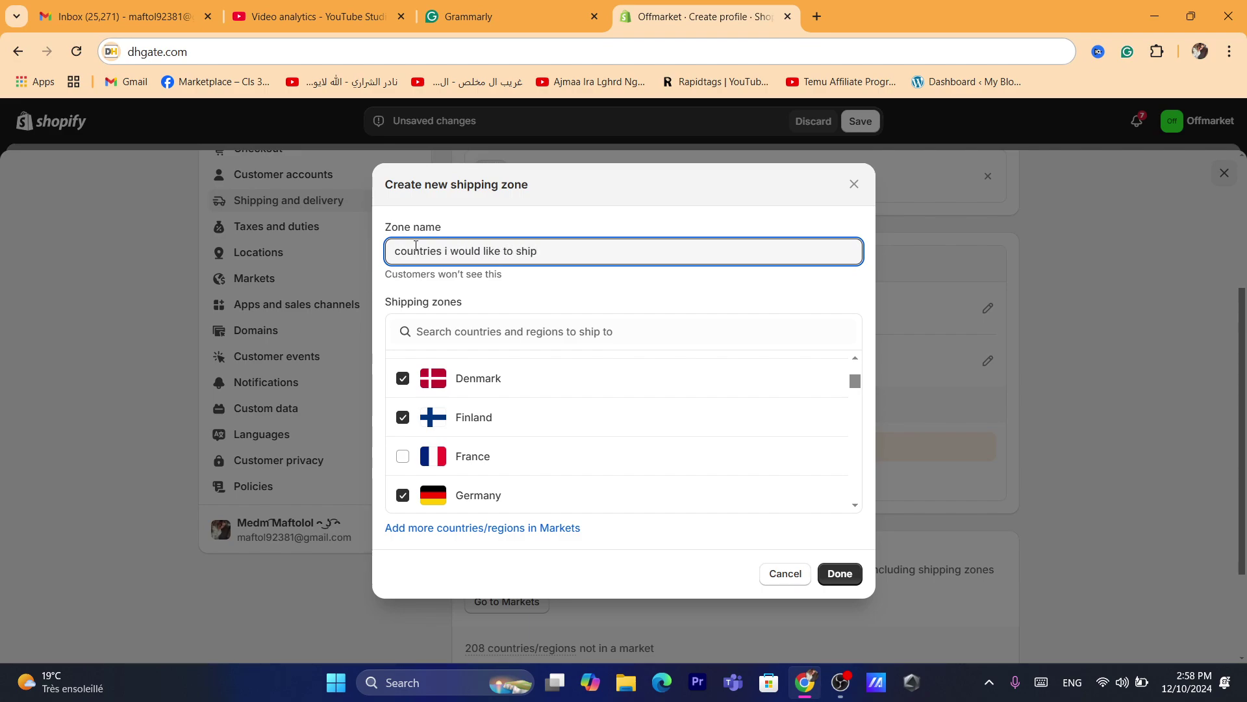
click(839, 573)
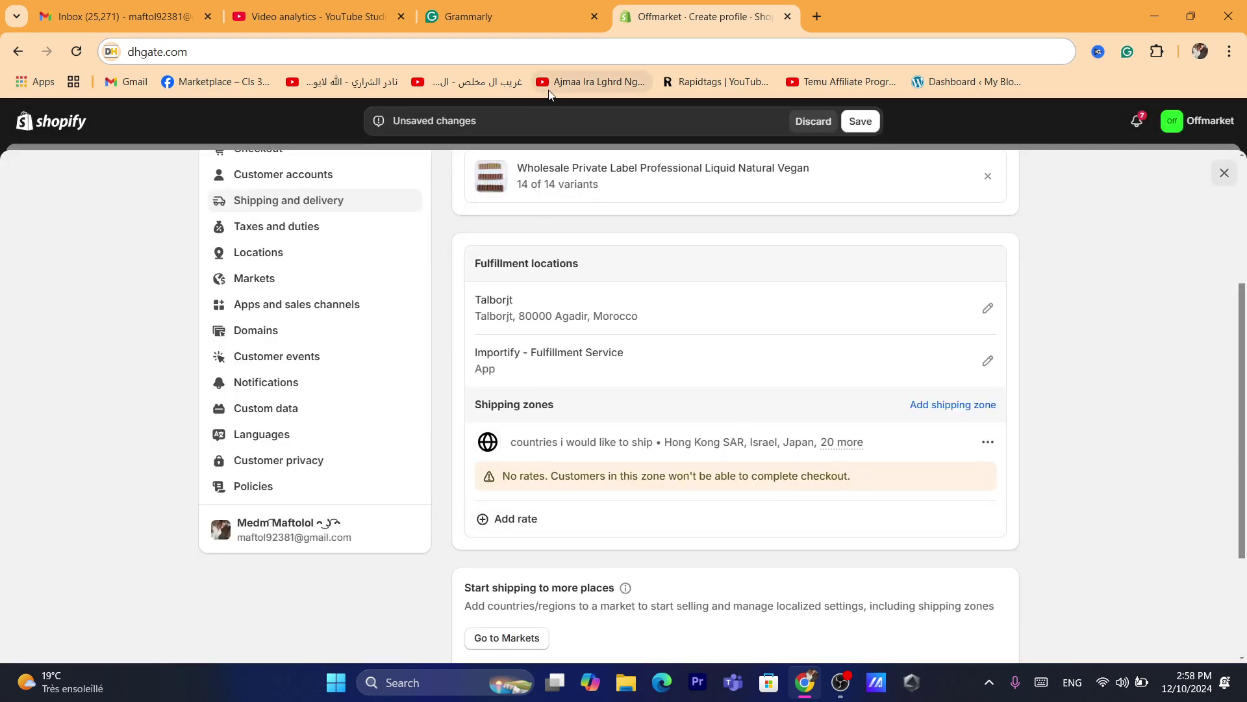
Add a custom rate 'standerd' priced at 0 to the zone and save the profile.
click(571, 54)
text(d)
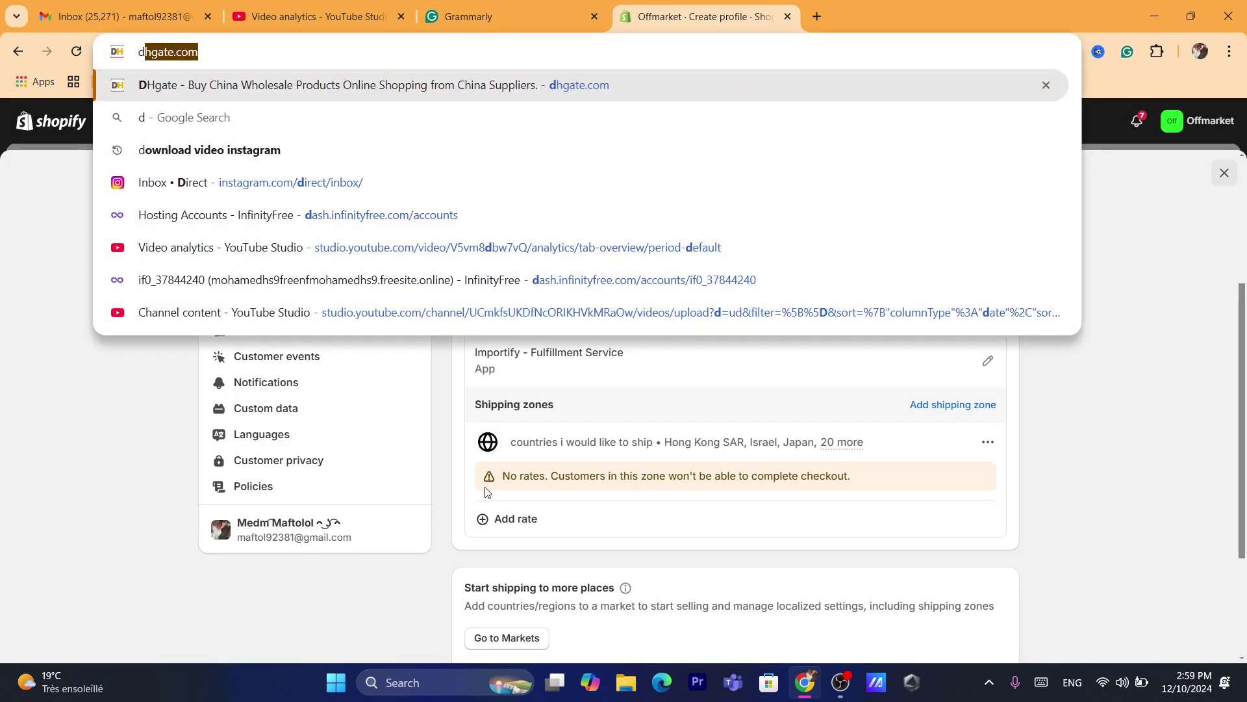
click(455, 490)
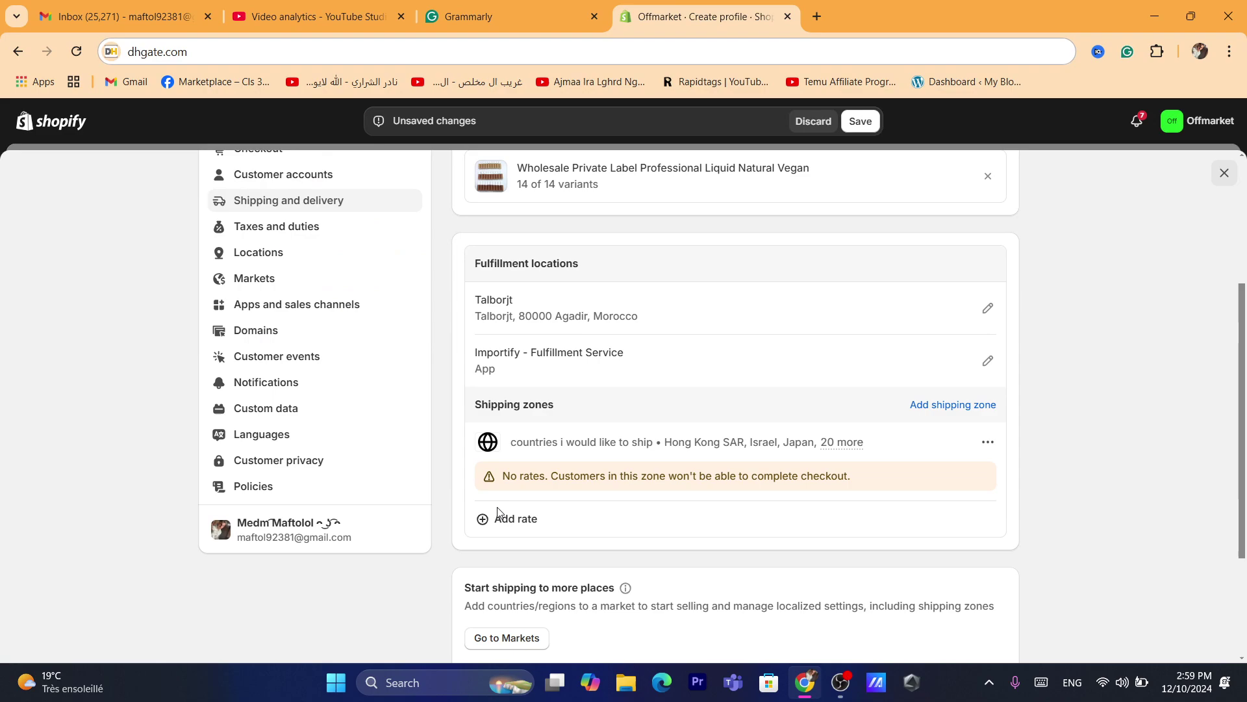
click(531, 523)
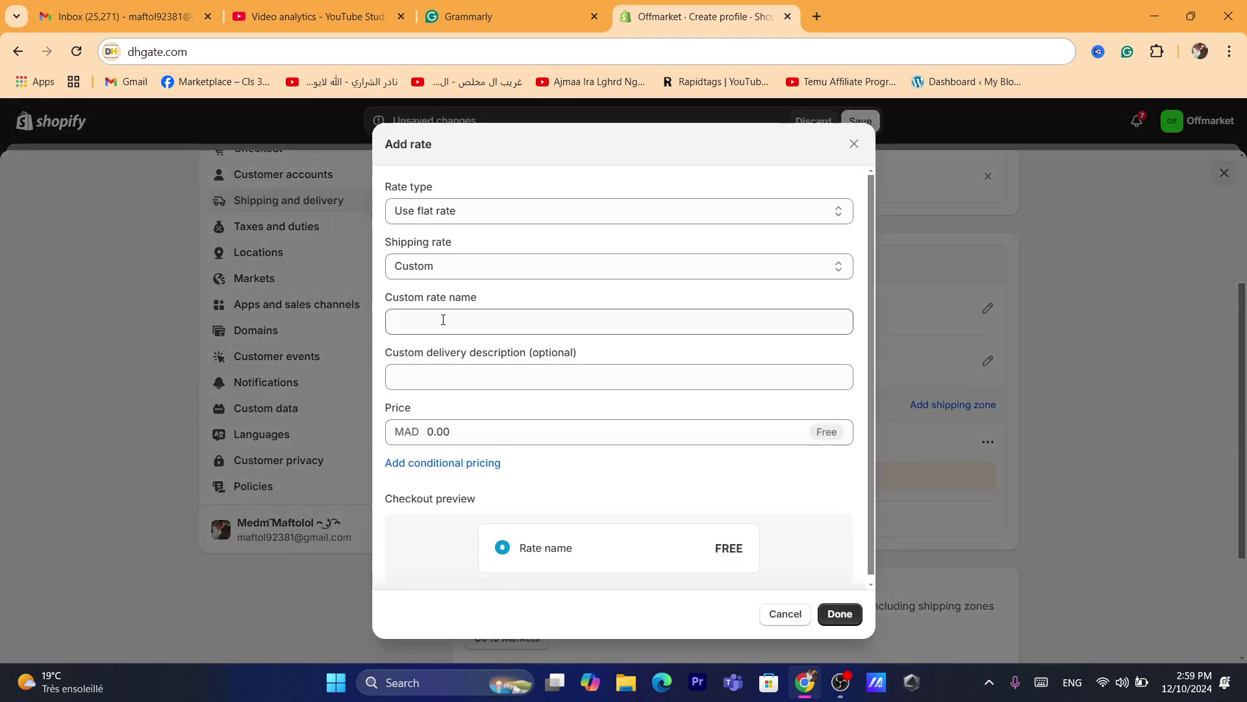
click(429, 331)
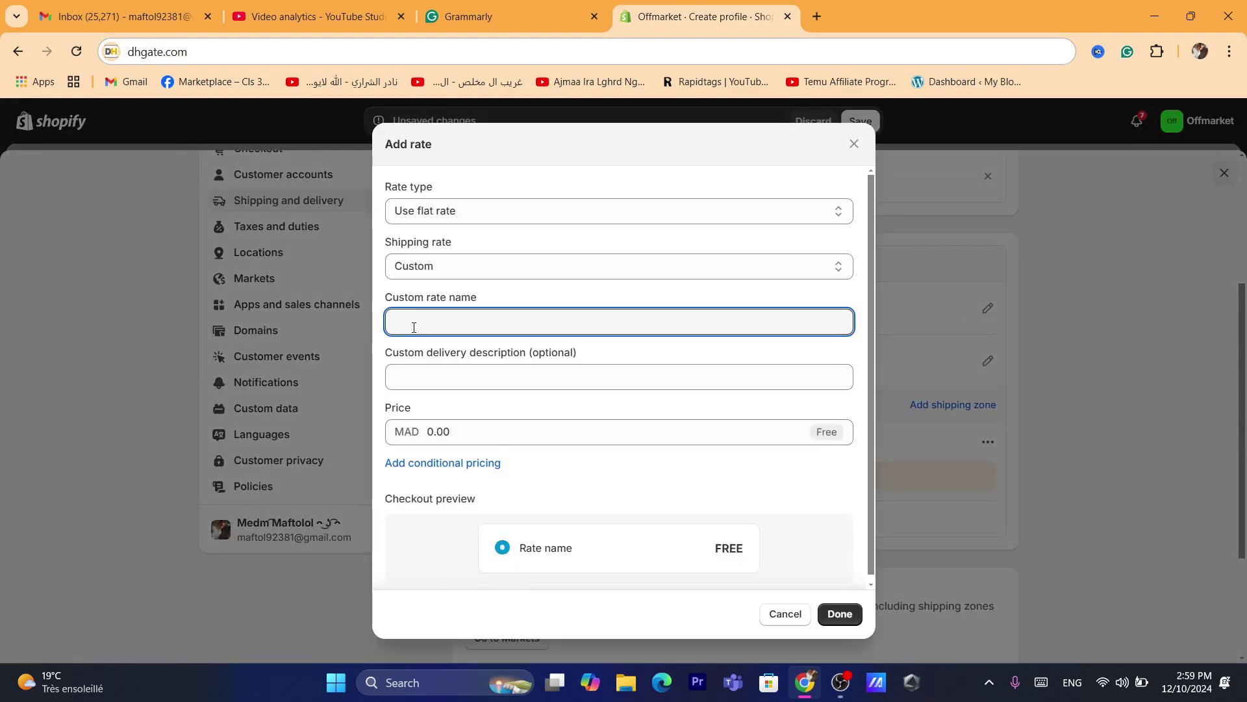
text(standerd)
click(452, 429)
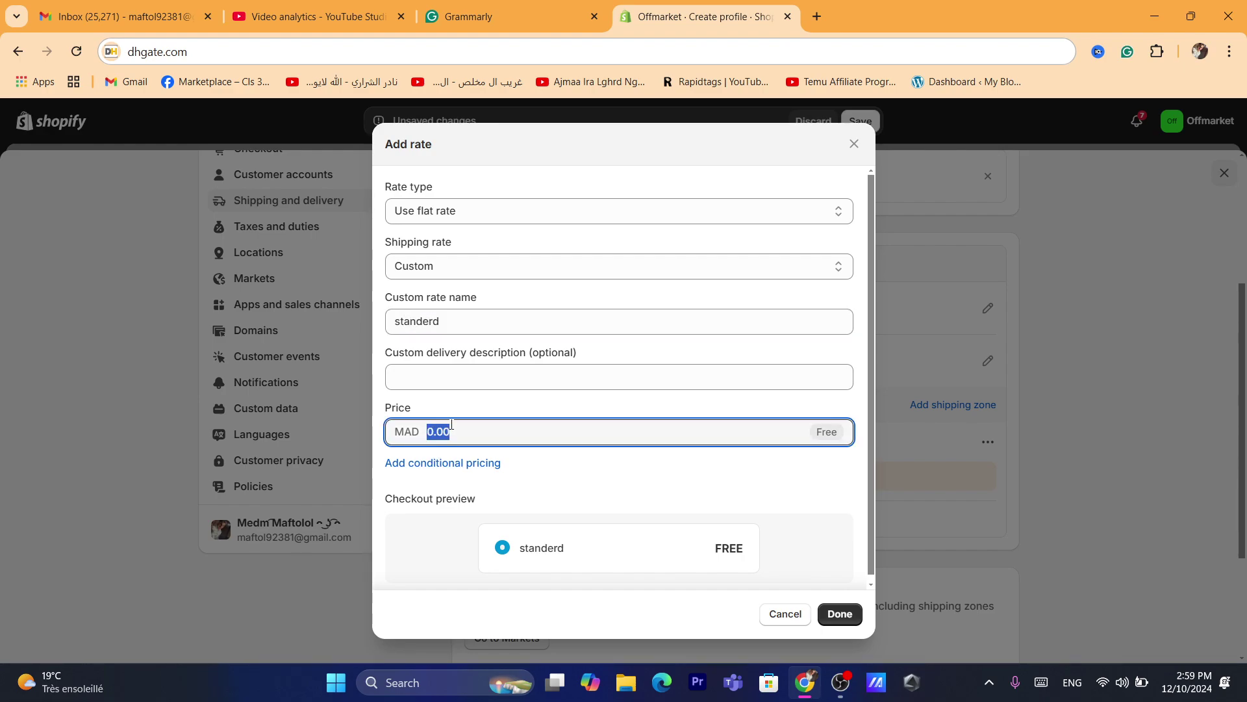
text(0)
click(832, 612)
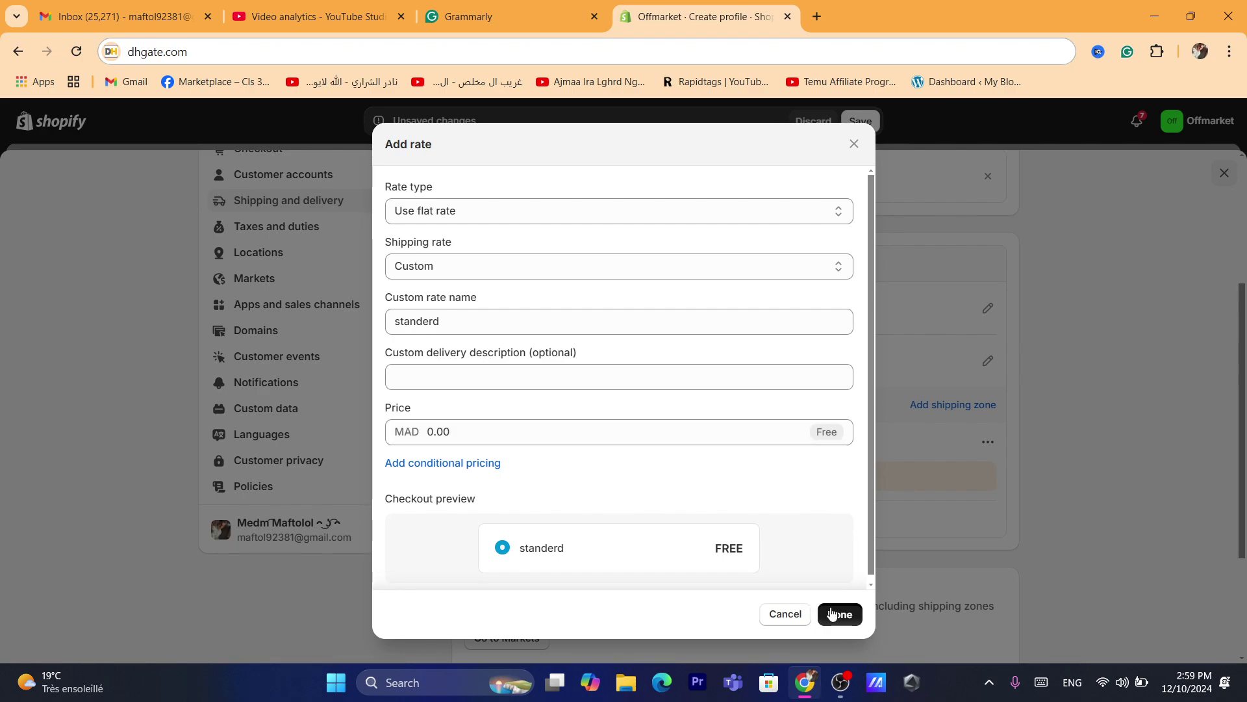
click(860, 120)
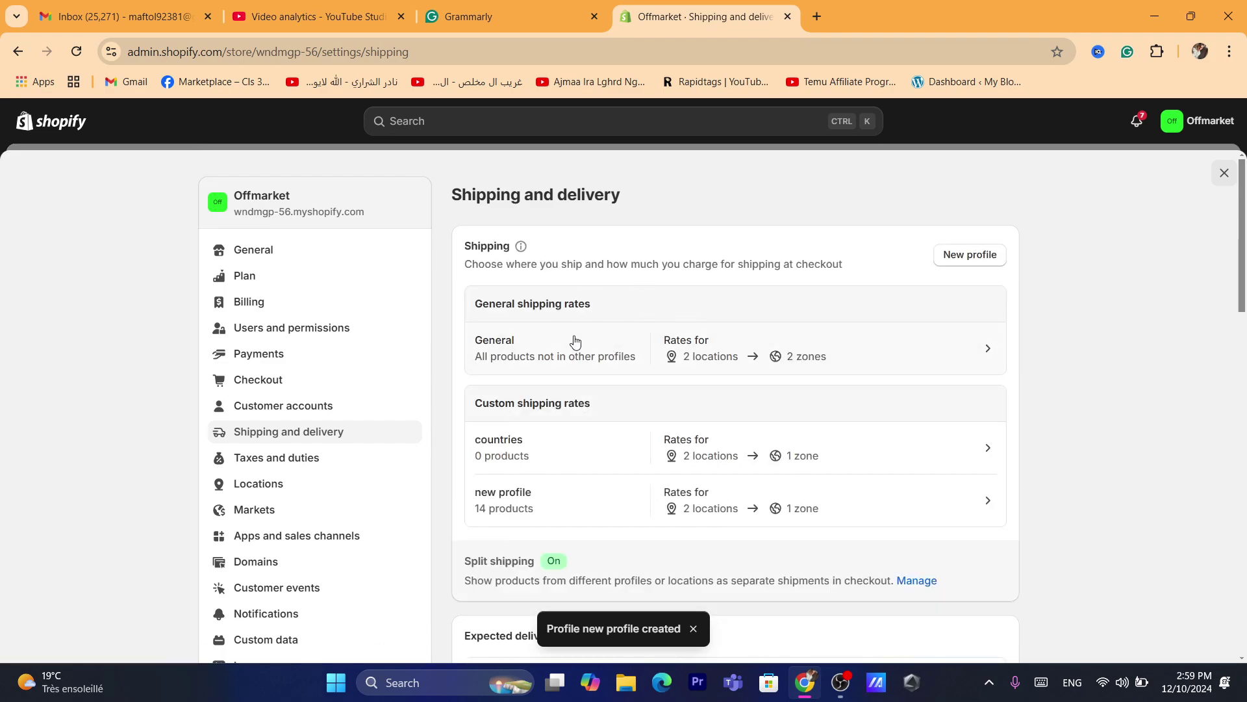
triple_click(698, 265)
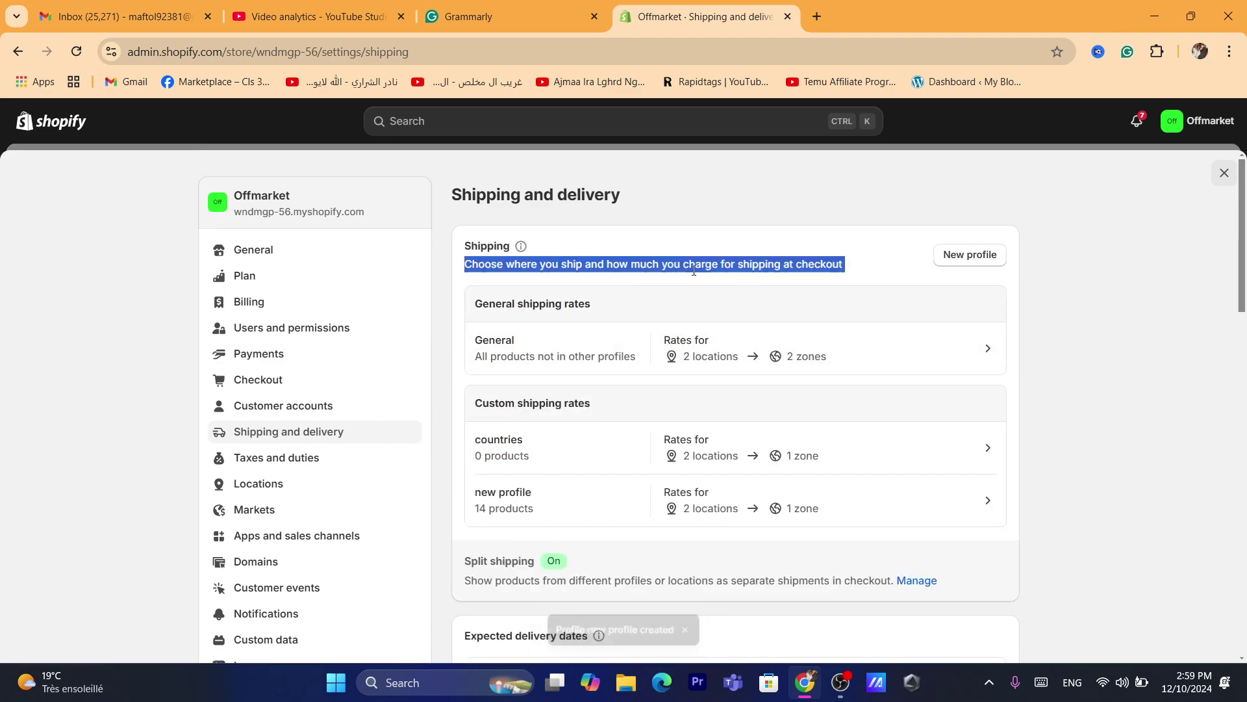
click(580, 269)
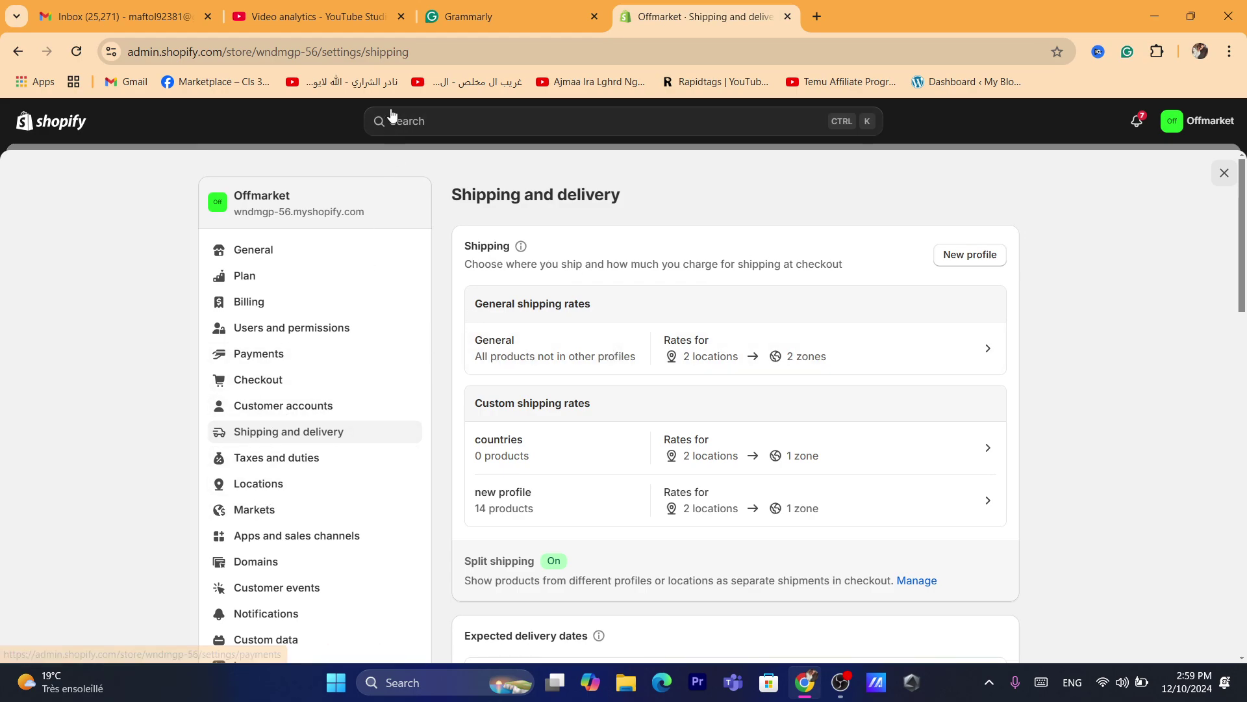
click(395, 50)
text(s)
click(128, 401)
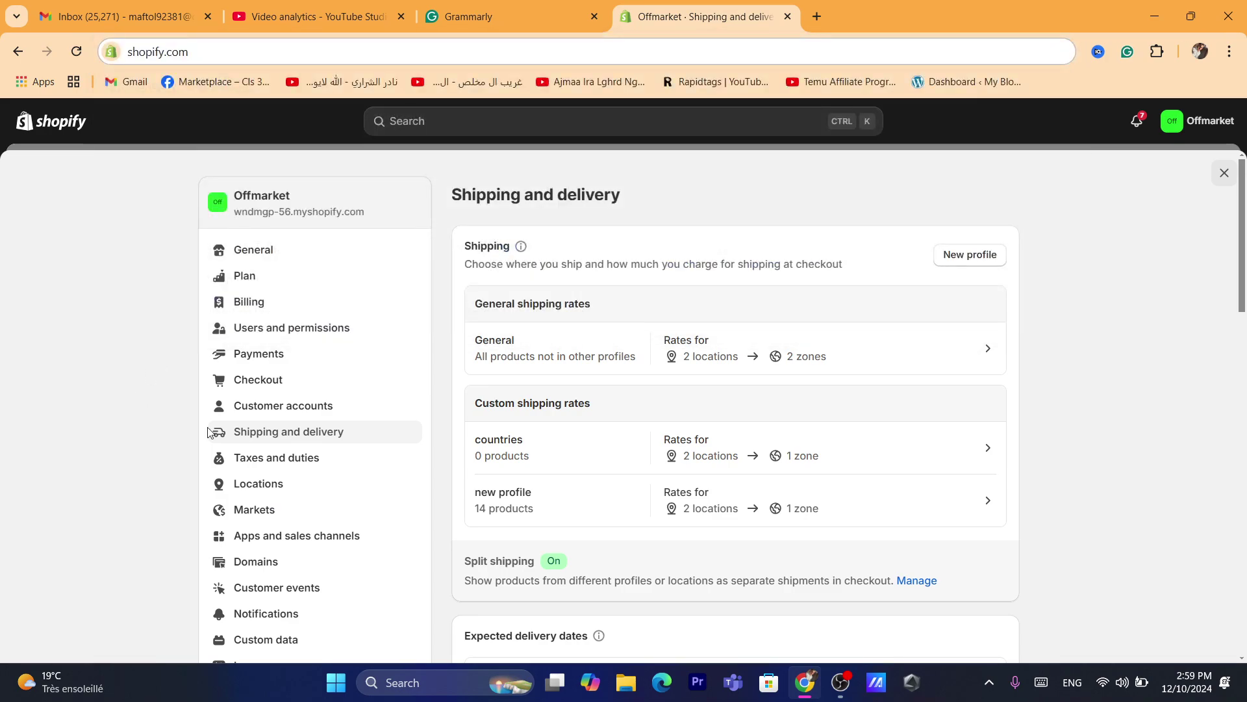
click(252, 497)
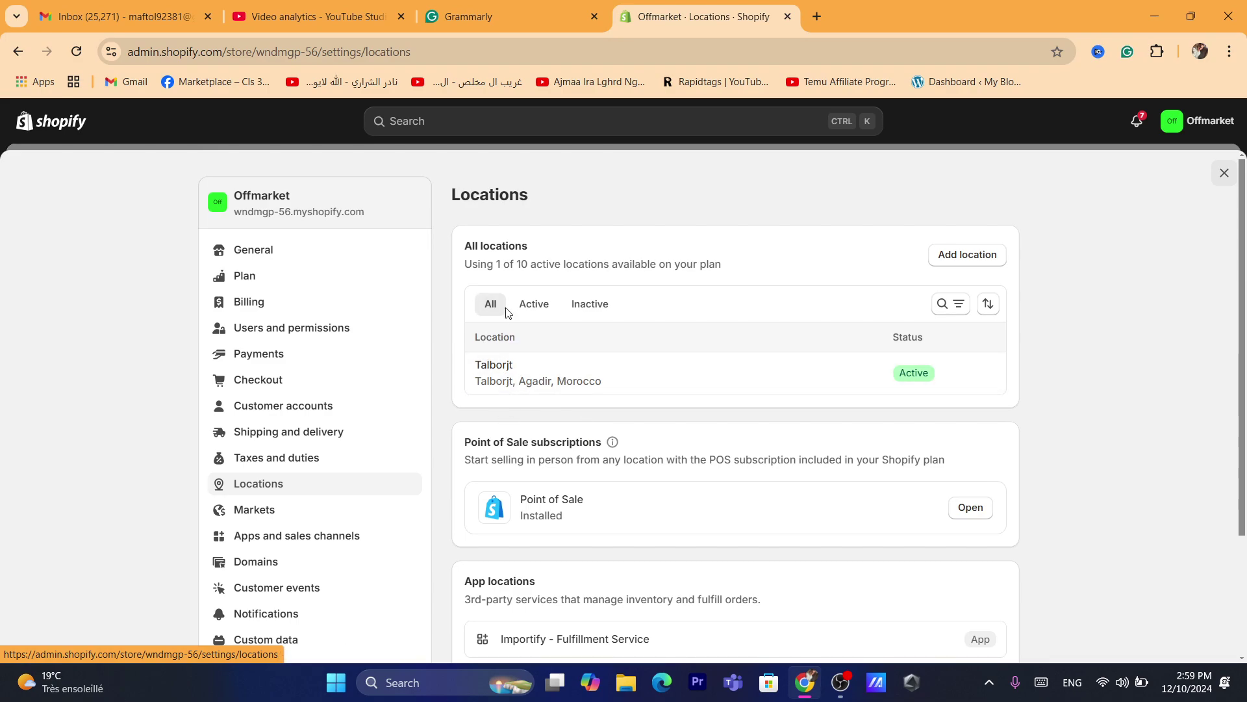
click(573, 375)
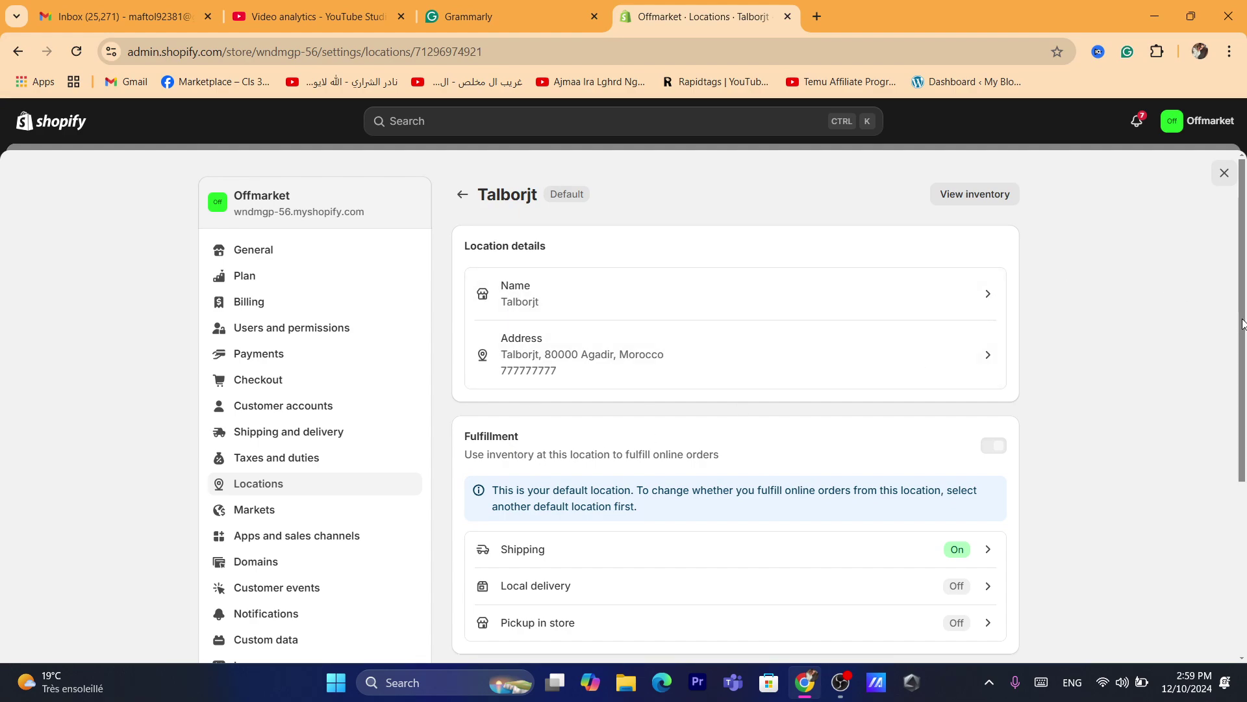
scroll(1242, 323, down, 4)
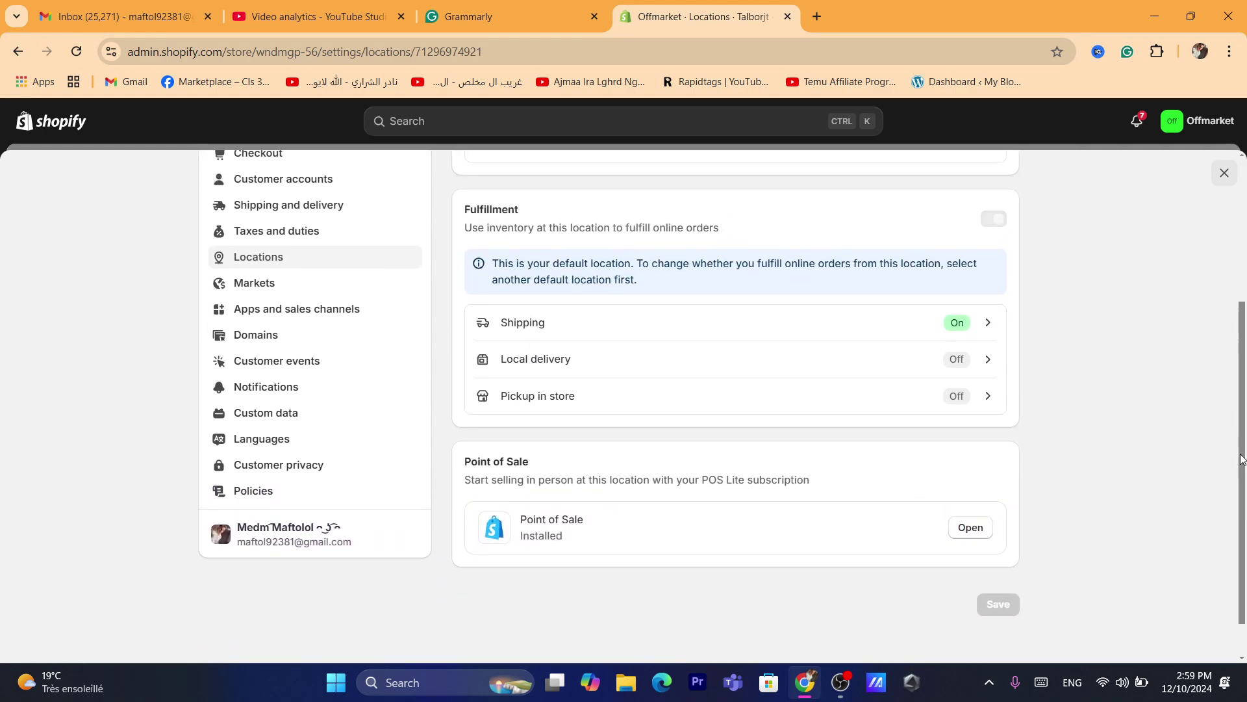
scroll(1241, 330, up, 4)
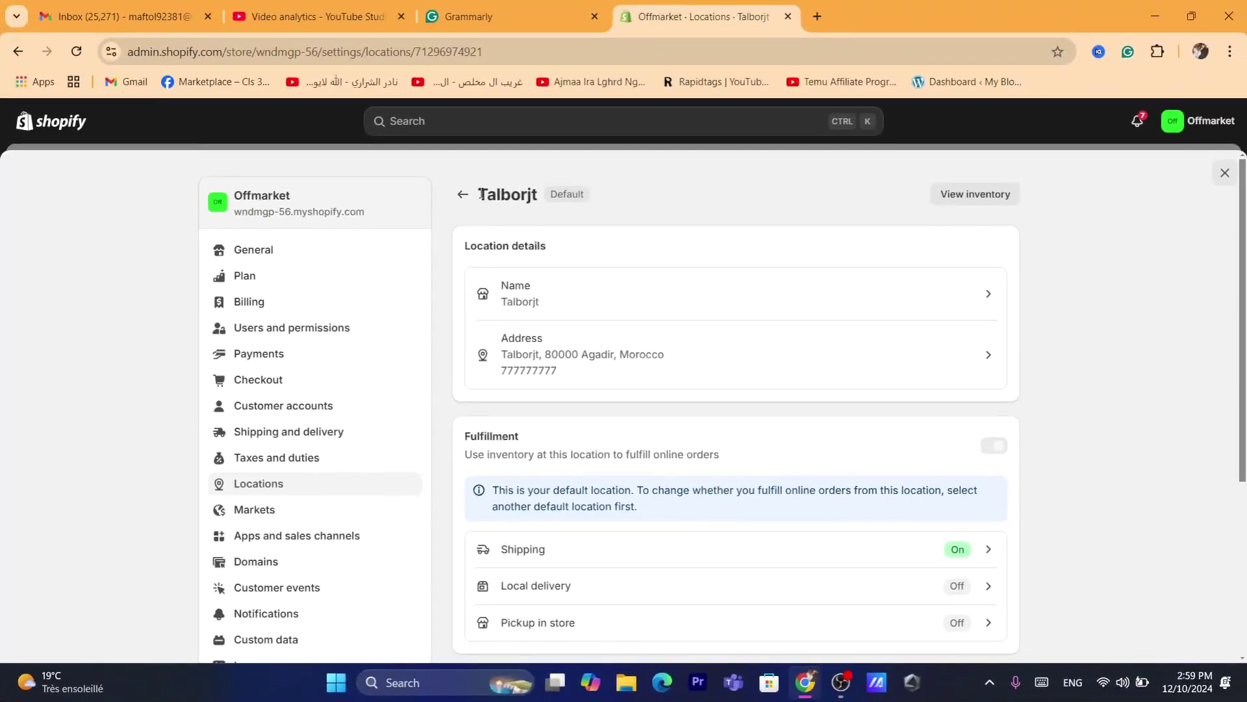
click(463, 195)
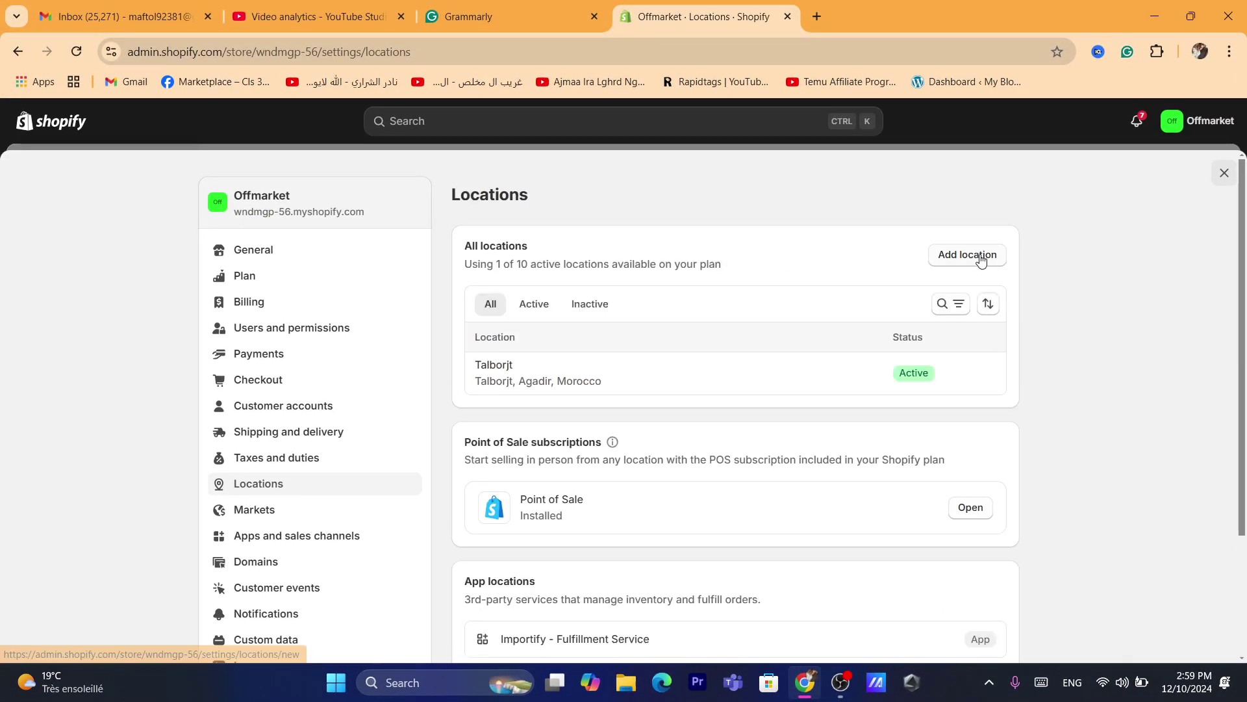
click(981, 259)
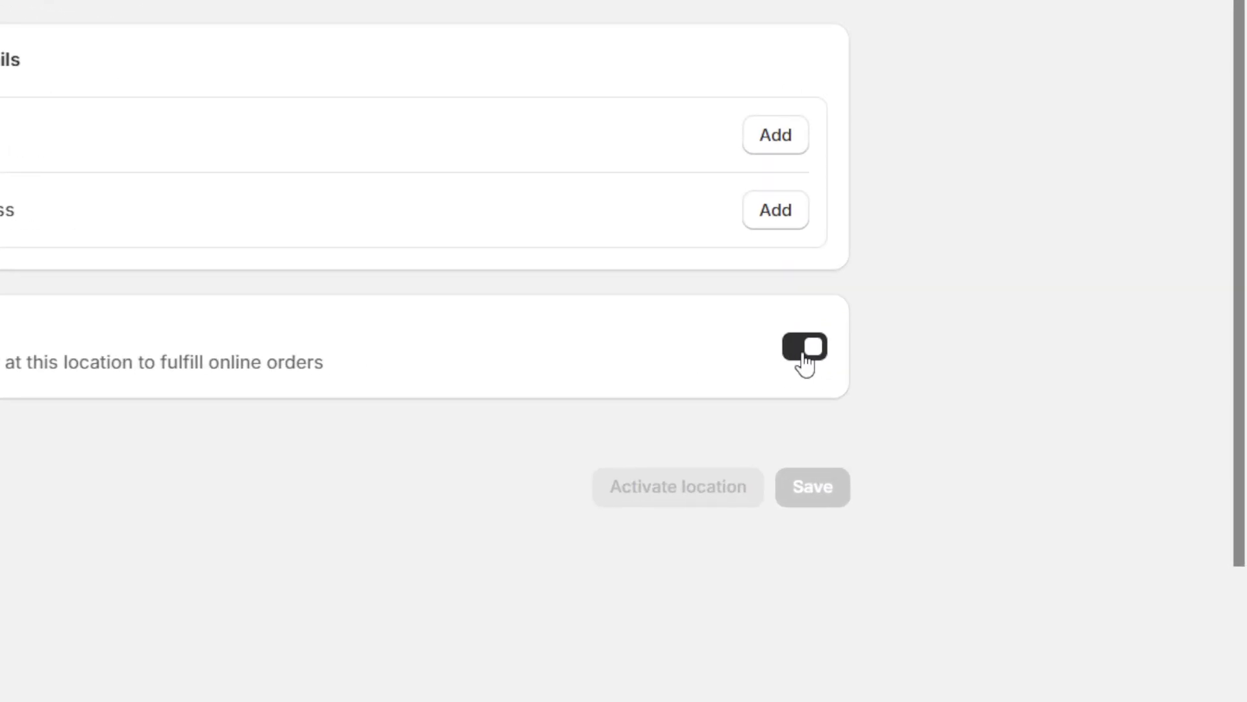
click(803, 361)
click(806, 362)
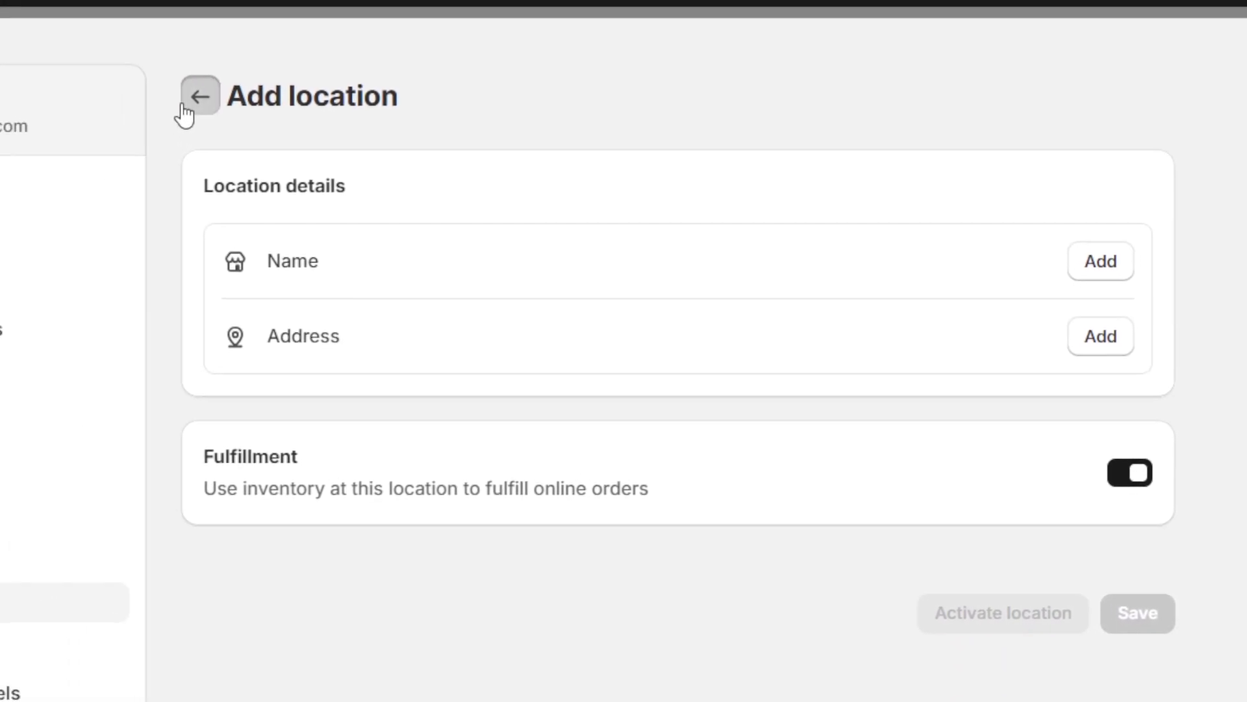
click(43, 10)
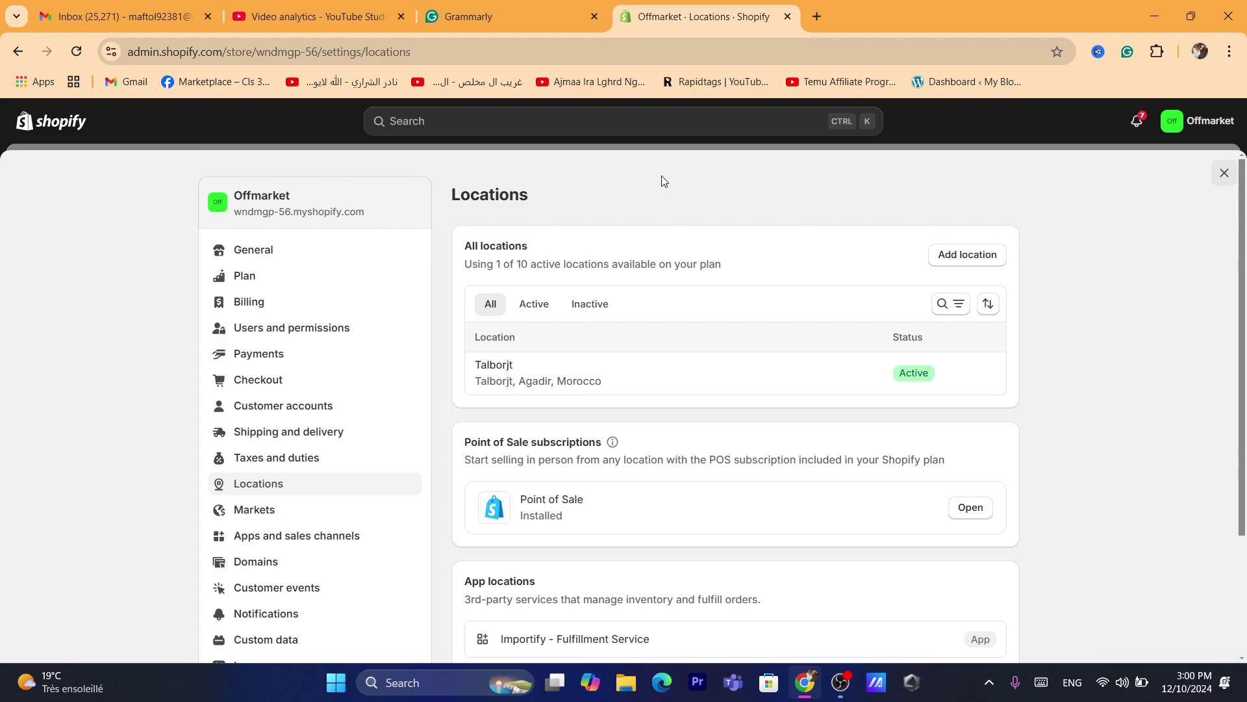
click(281, 434)
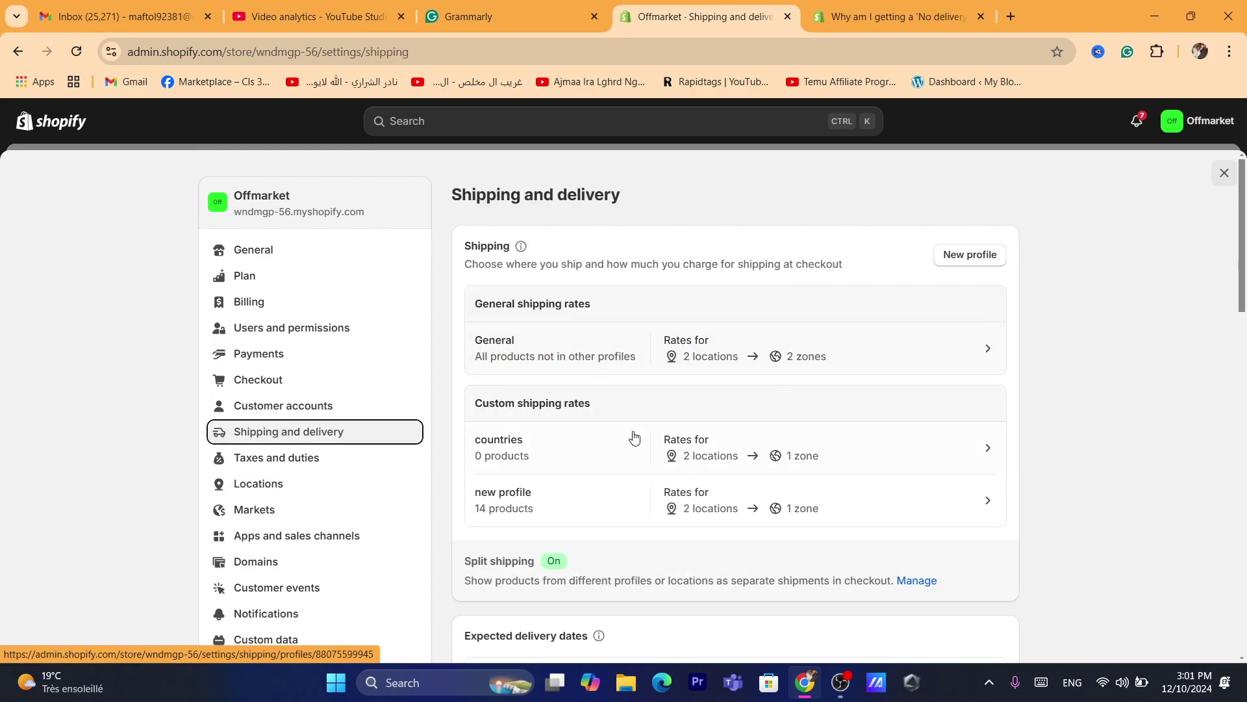
Reopen 'new profile' and add a custom rate 'standdeed' priced at 10.00 MAD.
click(545, 512)
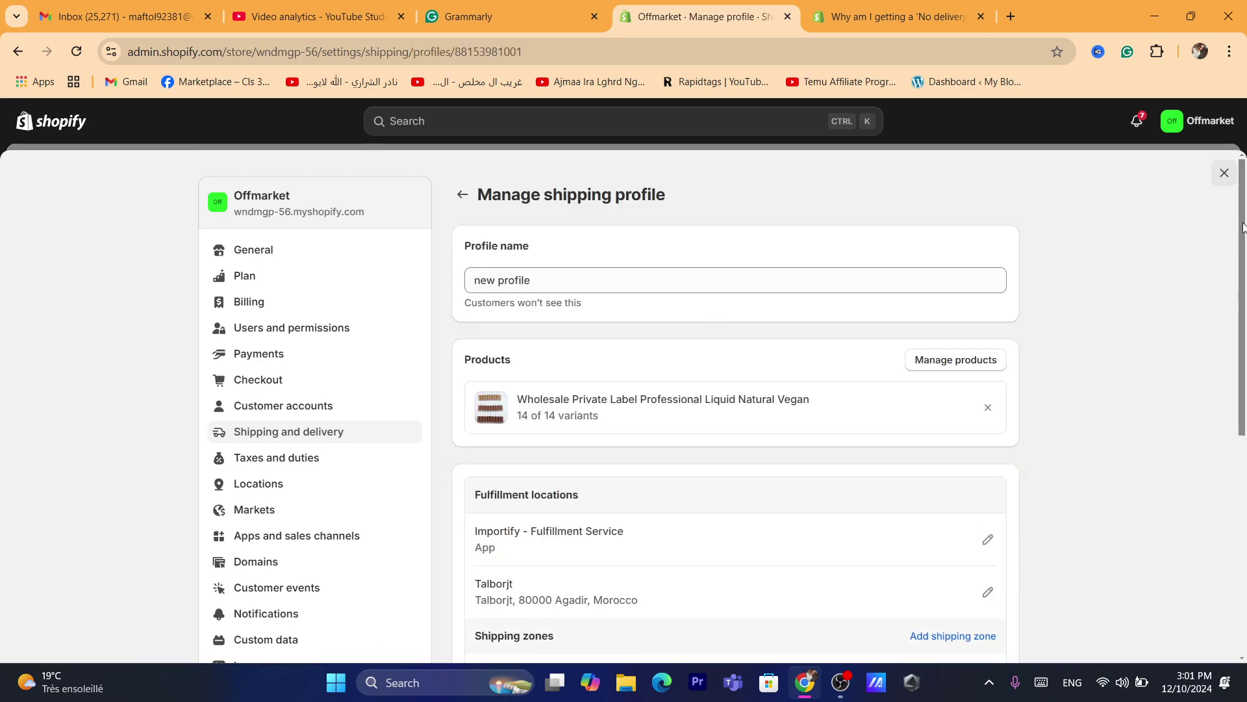
scroll(678, 358, down, 4)
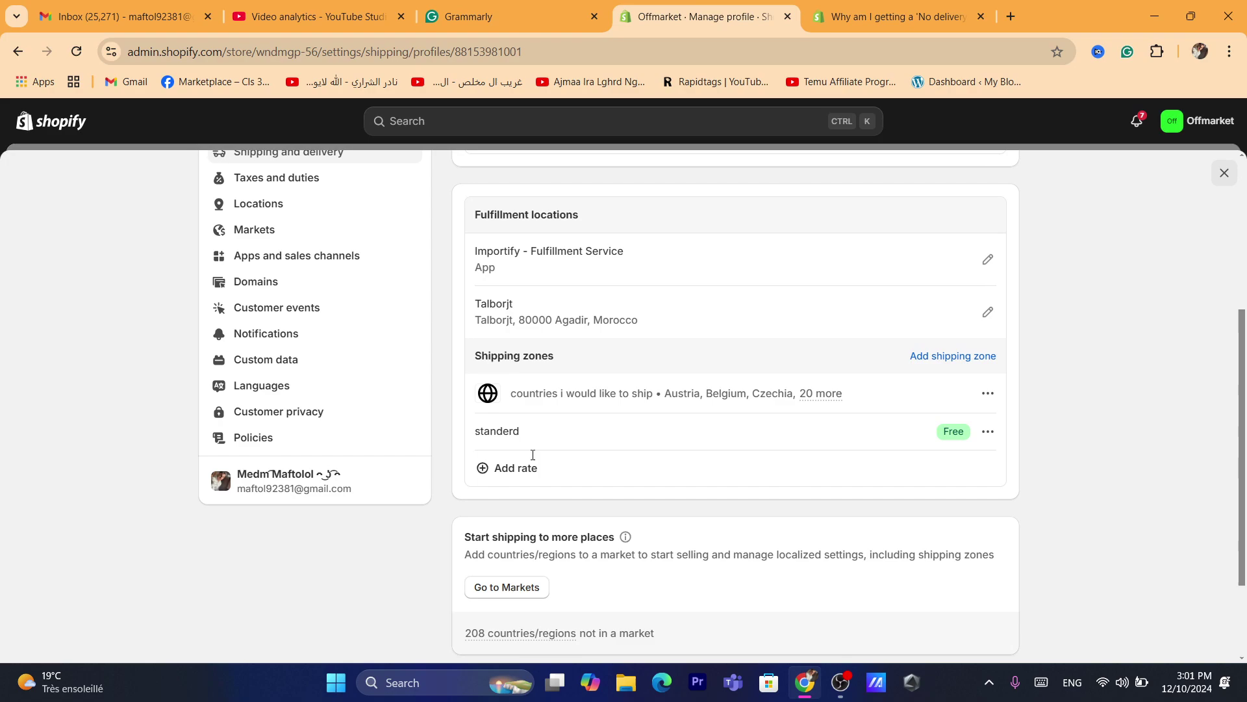
click(497, 471)
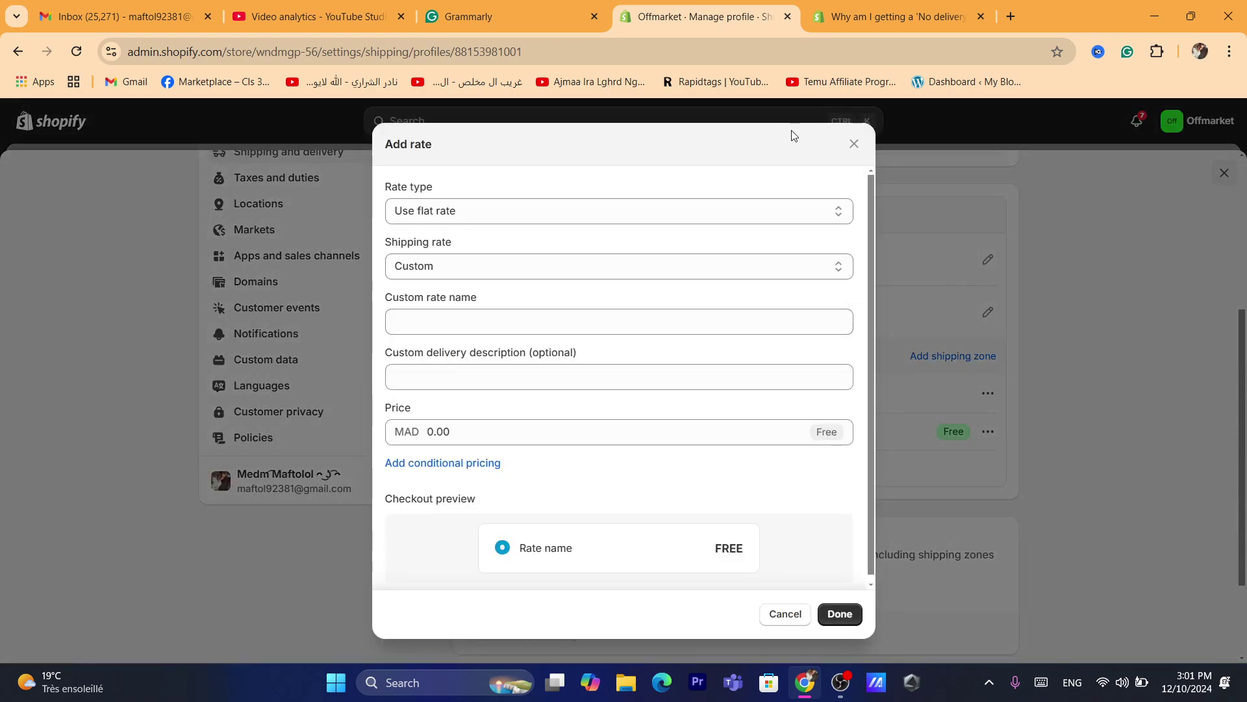
click(847, 146)
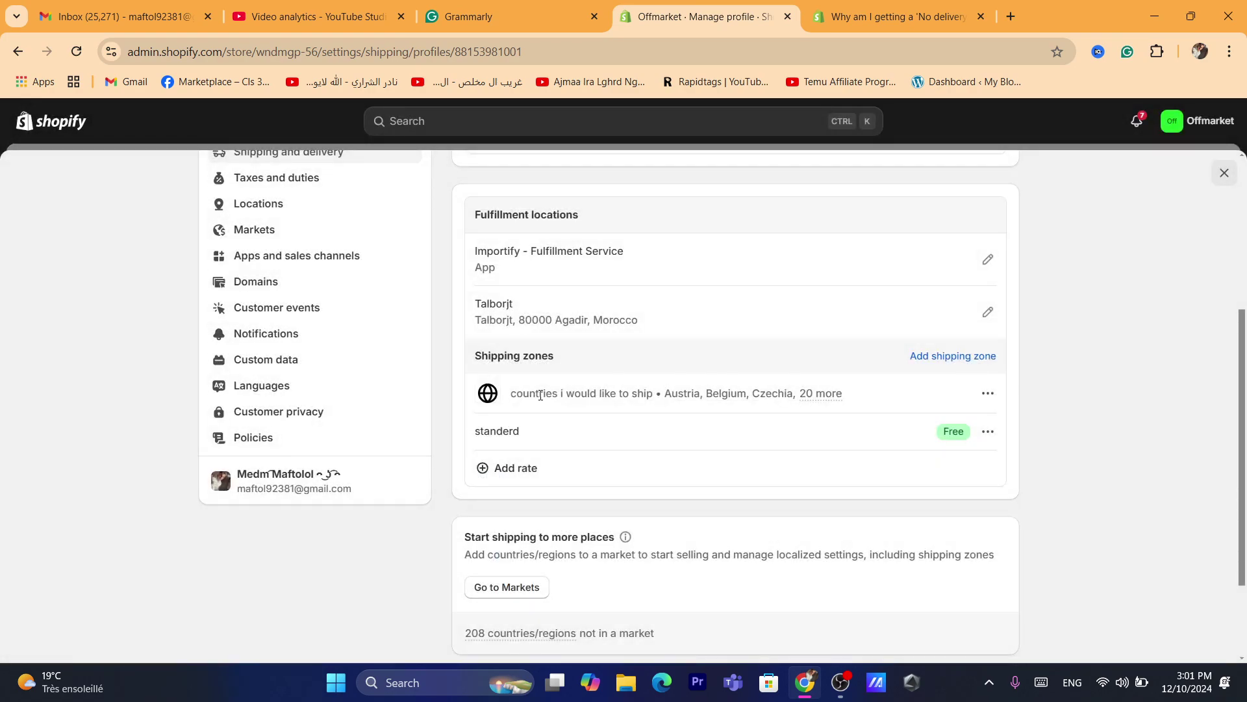
click(805, 486)
click(438, 333)
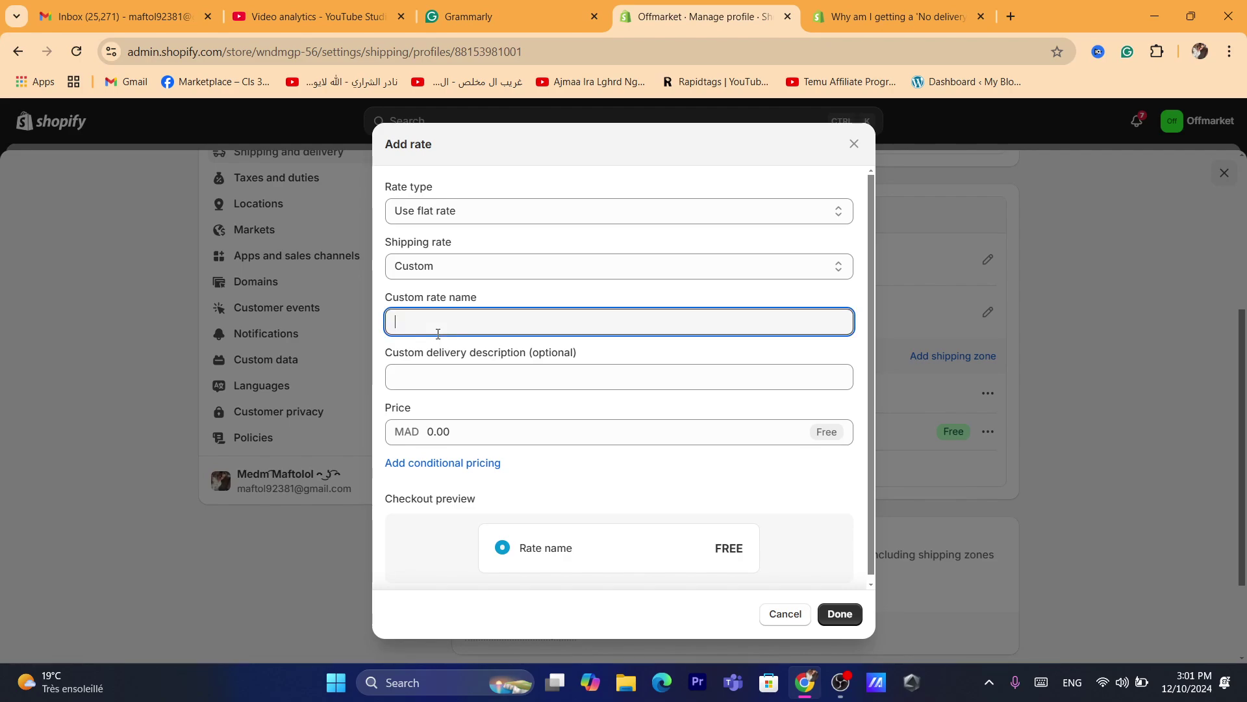
text(standdeed)
click(449, 431)
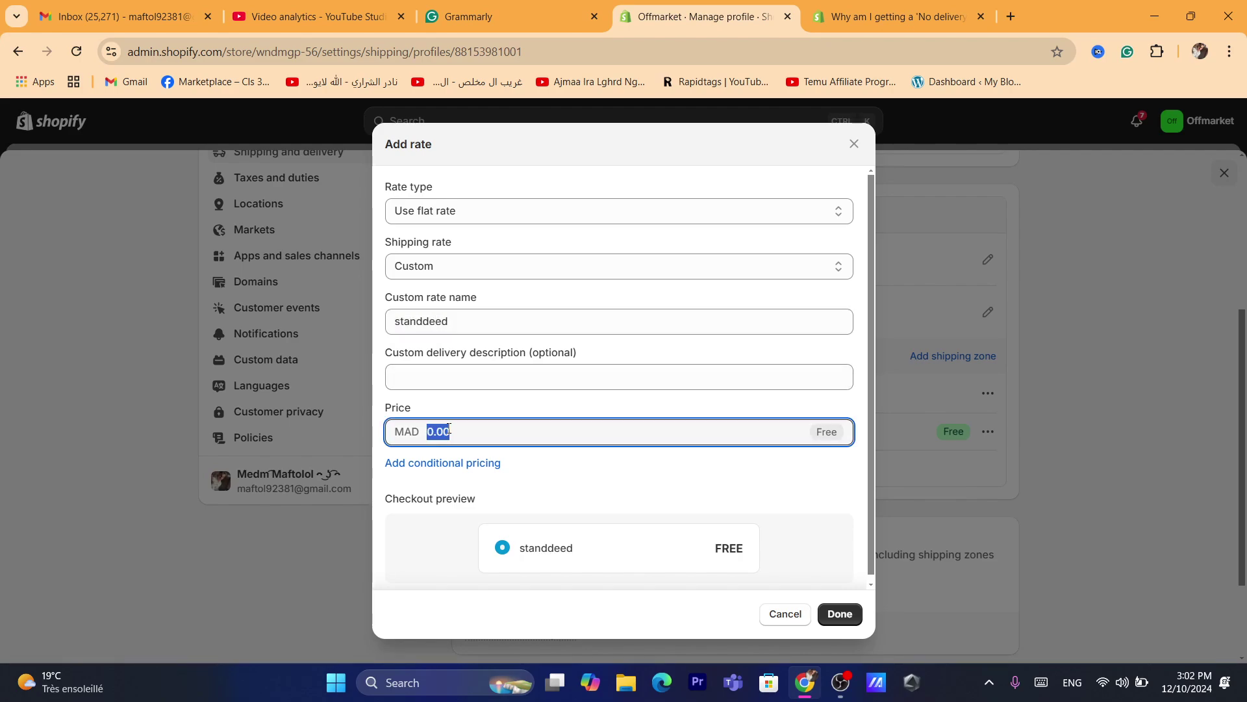
text(10)
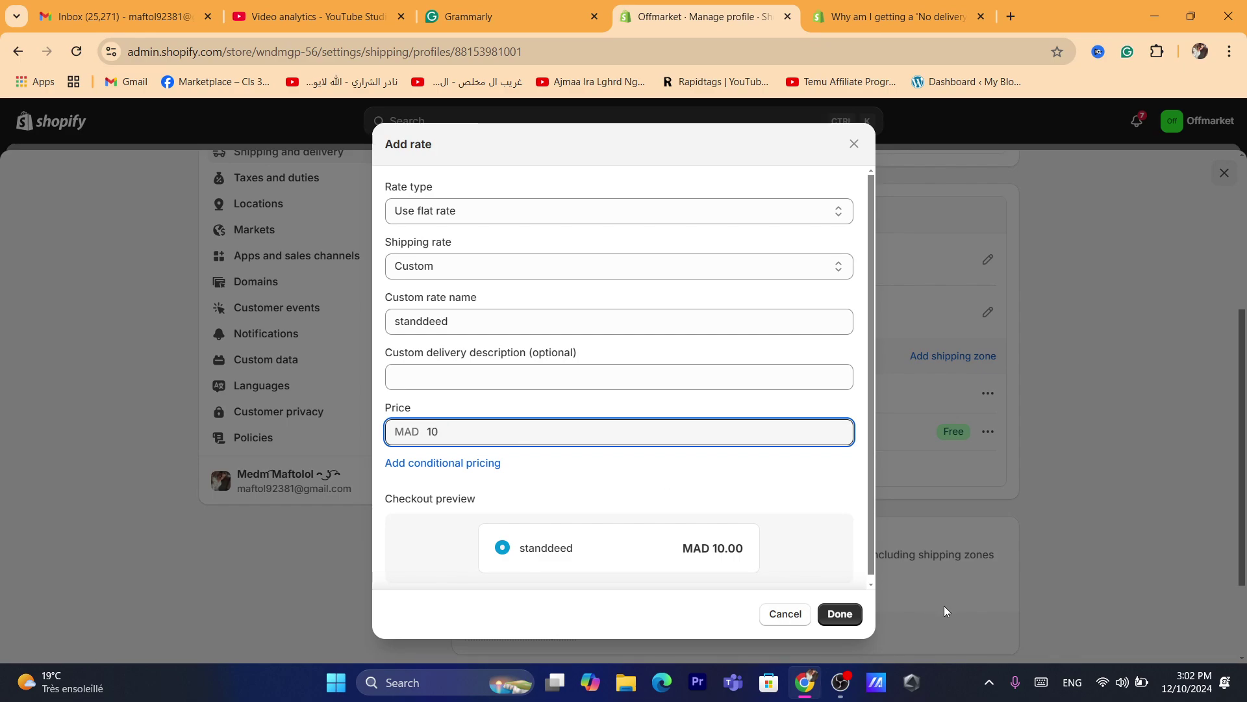
click(840, 612)
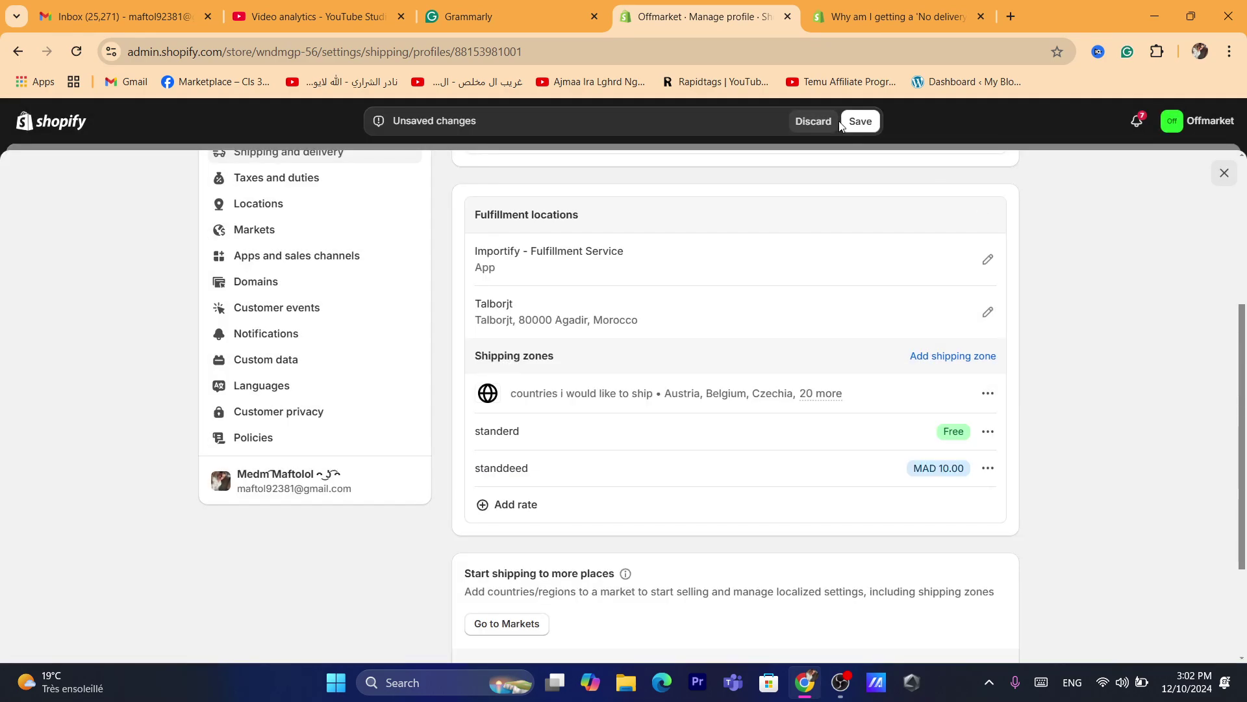
Save the updated 'new profile' shipping profile.
click(860, 121)
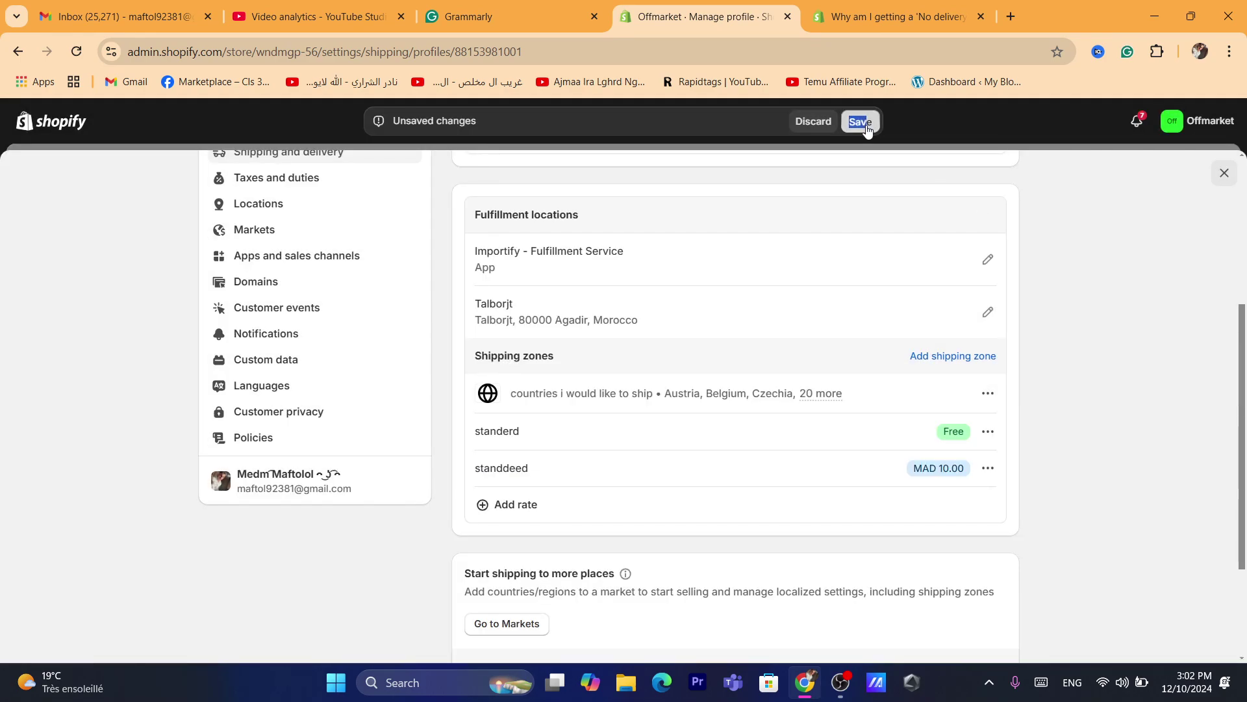
click(760, 54)
text(d)
click(1010, 445)
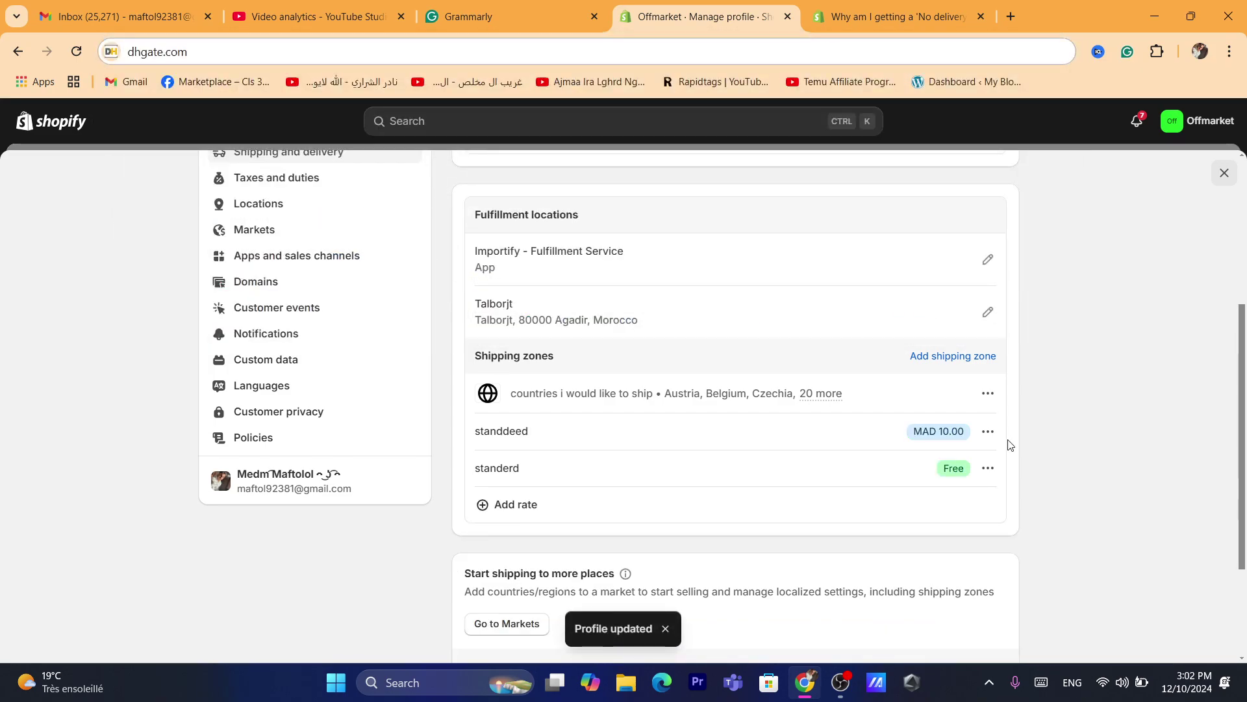
scroll(816, 425, up, 4)
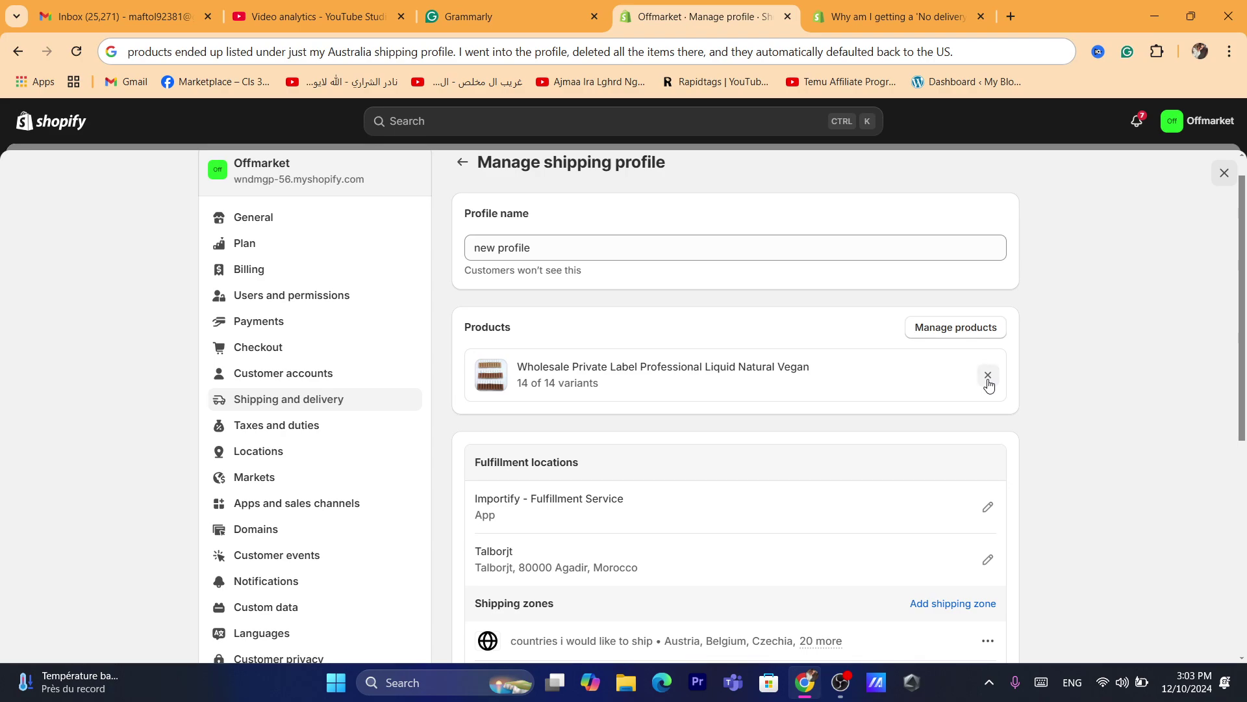
Return to the Shipping and delivery overview and highlight the Custom shipping rates heading.
click(462, 162)
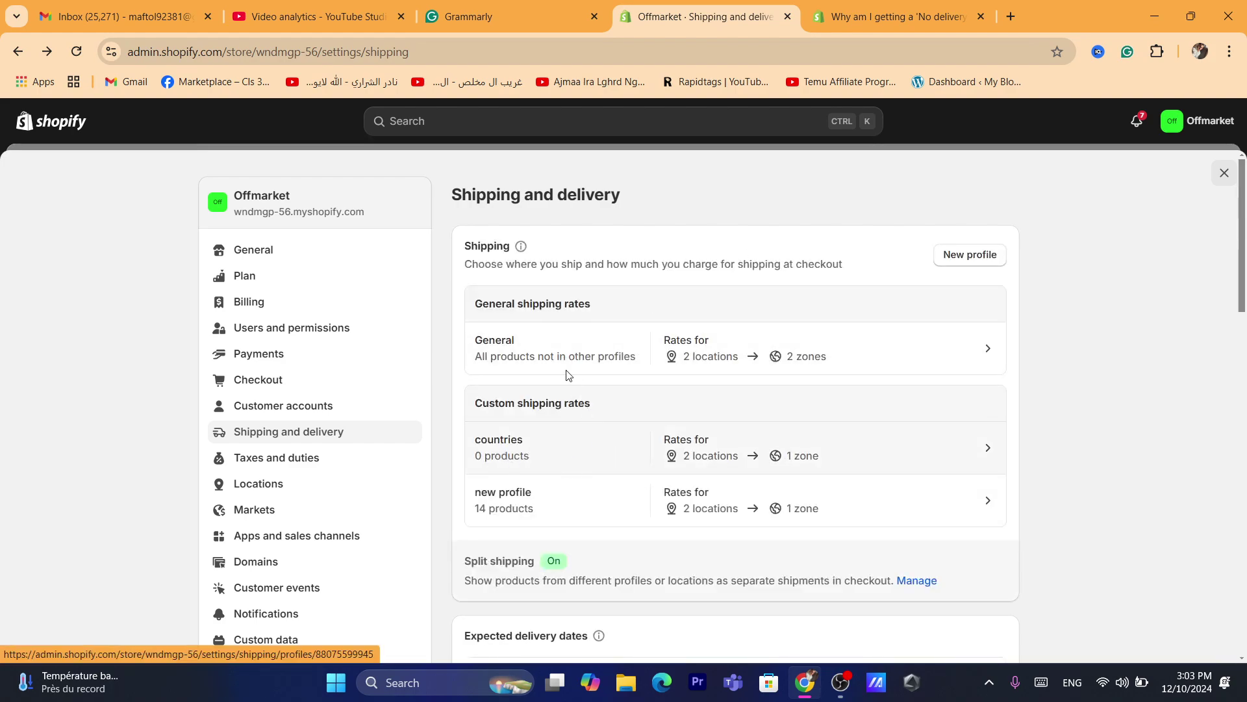
triple_click(534, 401)
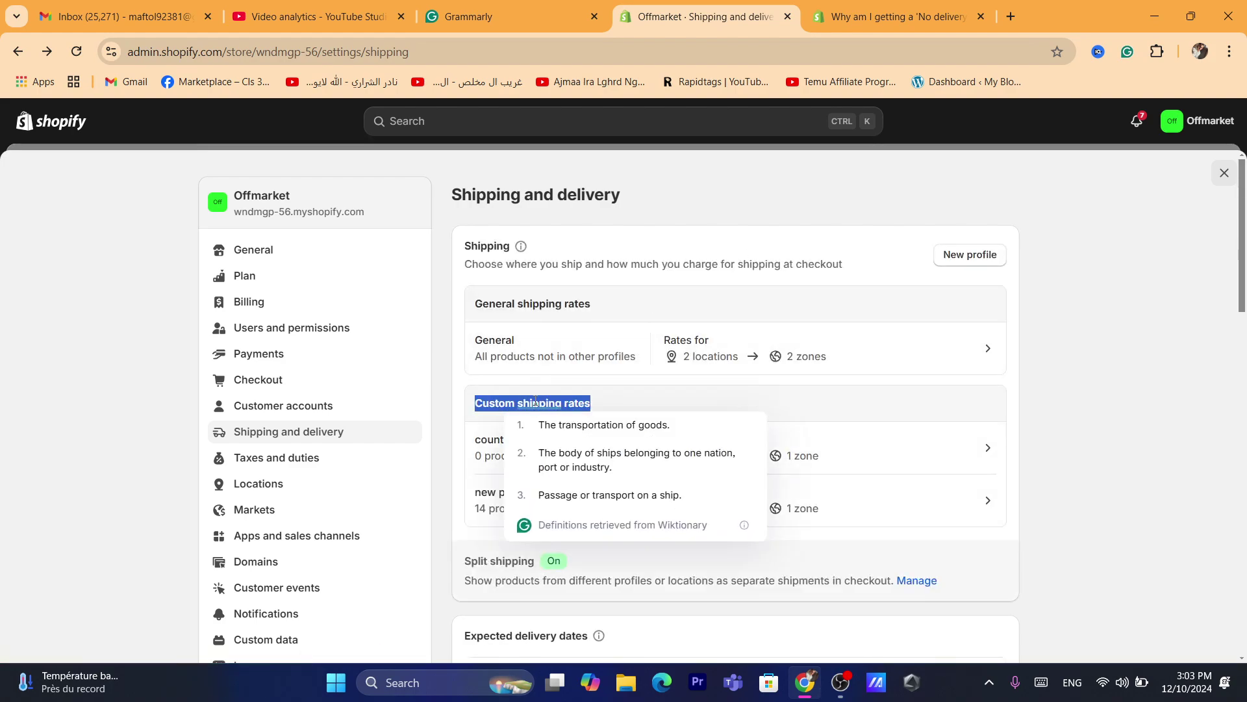
click(461, 374)
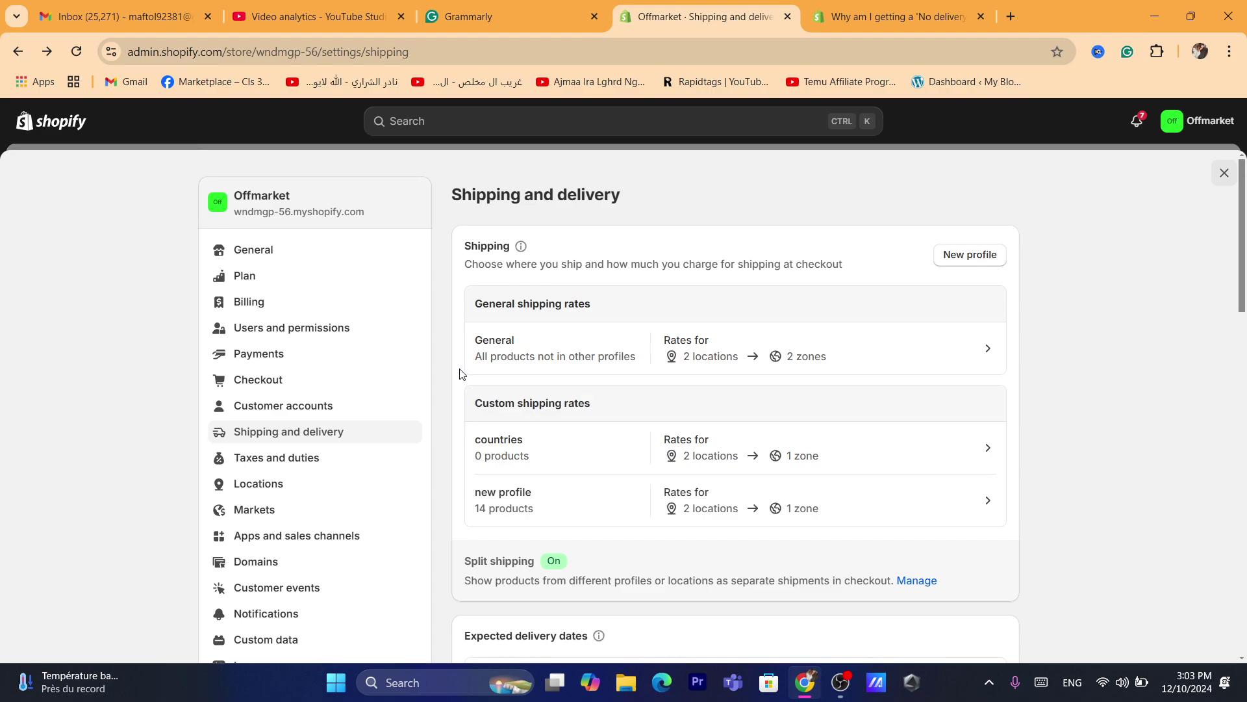
triple_click(537, 394)
triple_click(538, 401)
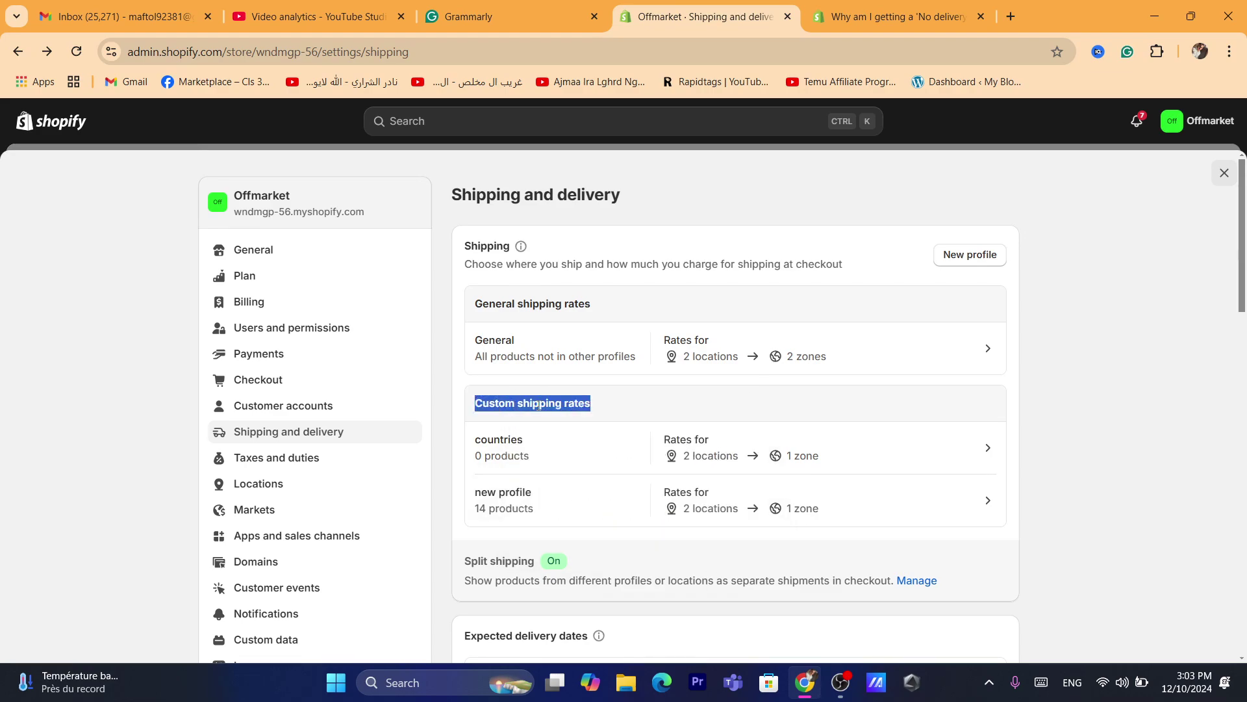
click(456, 404)
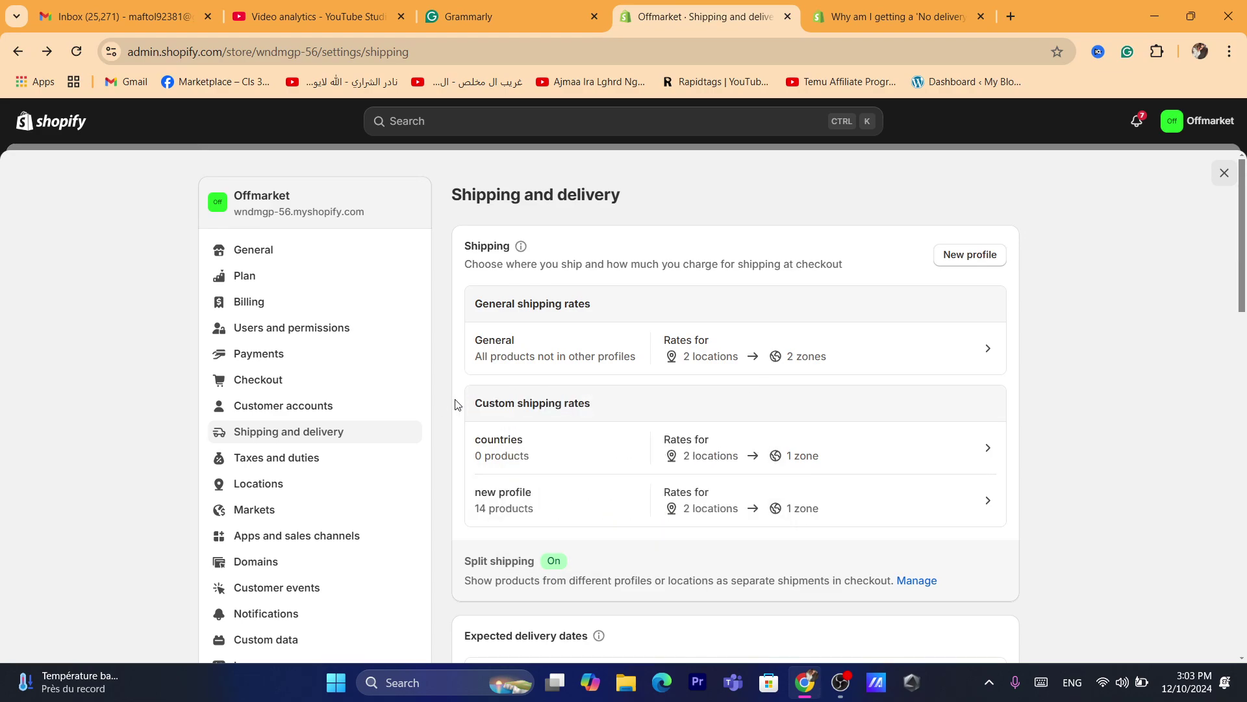
triple_click(545, 401)
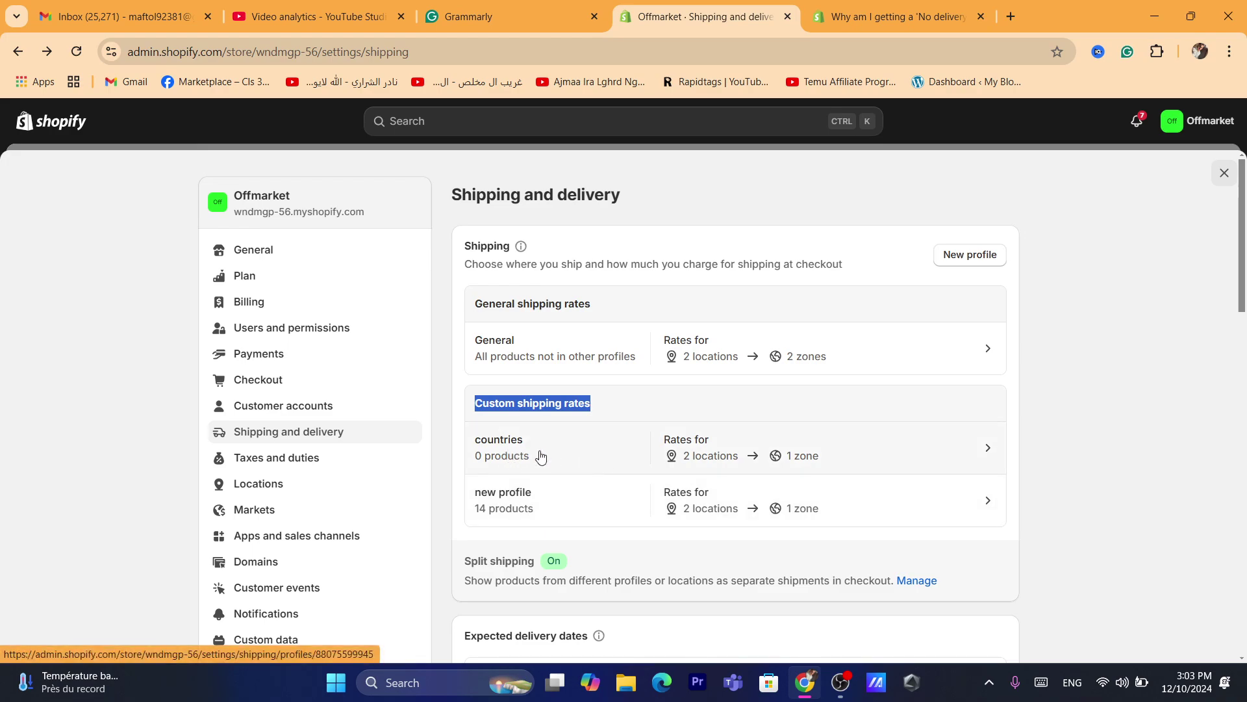
Review the 'countries' profile, then close Settings back to the Home dashboard.
click(520, 460)
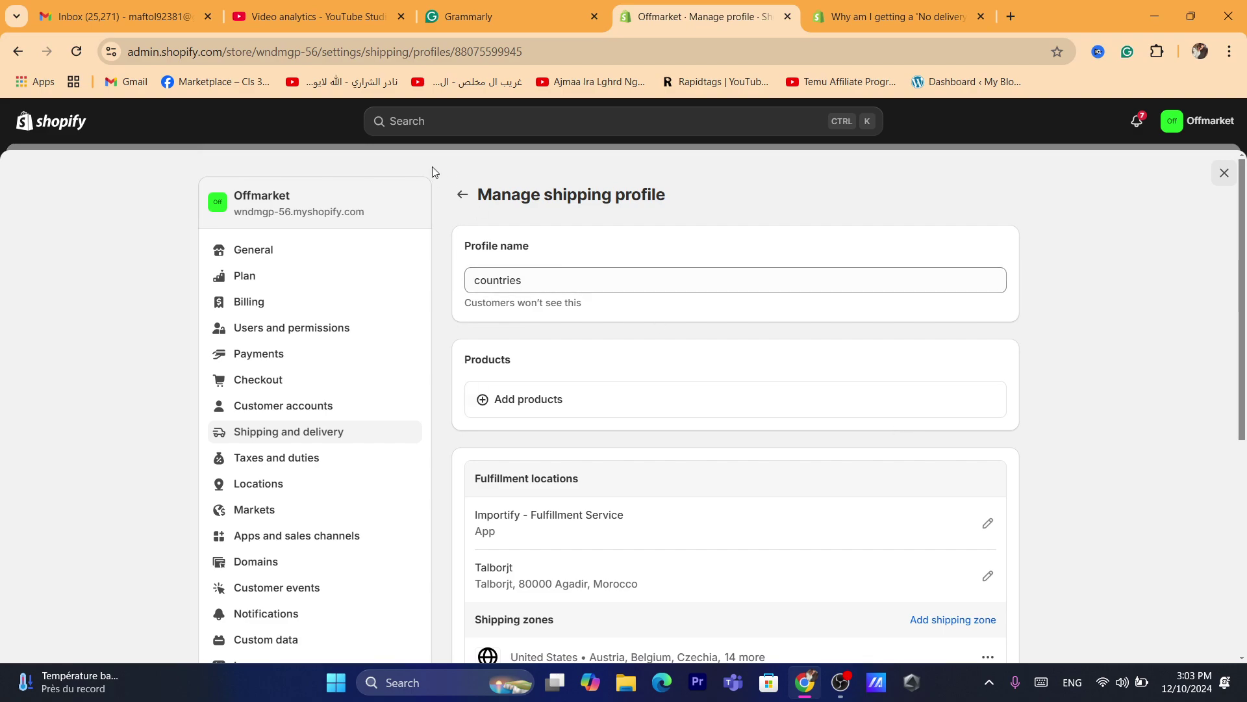
click(460, 195)
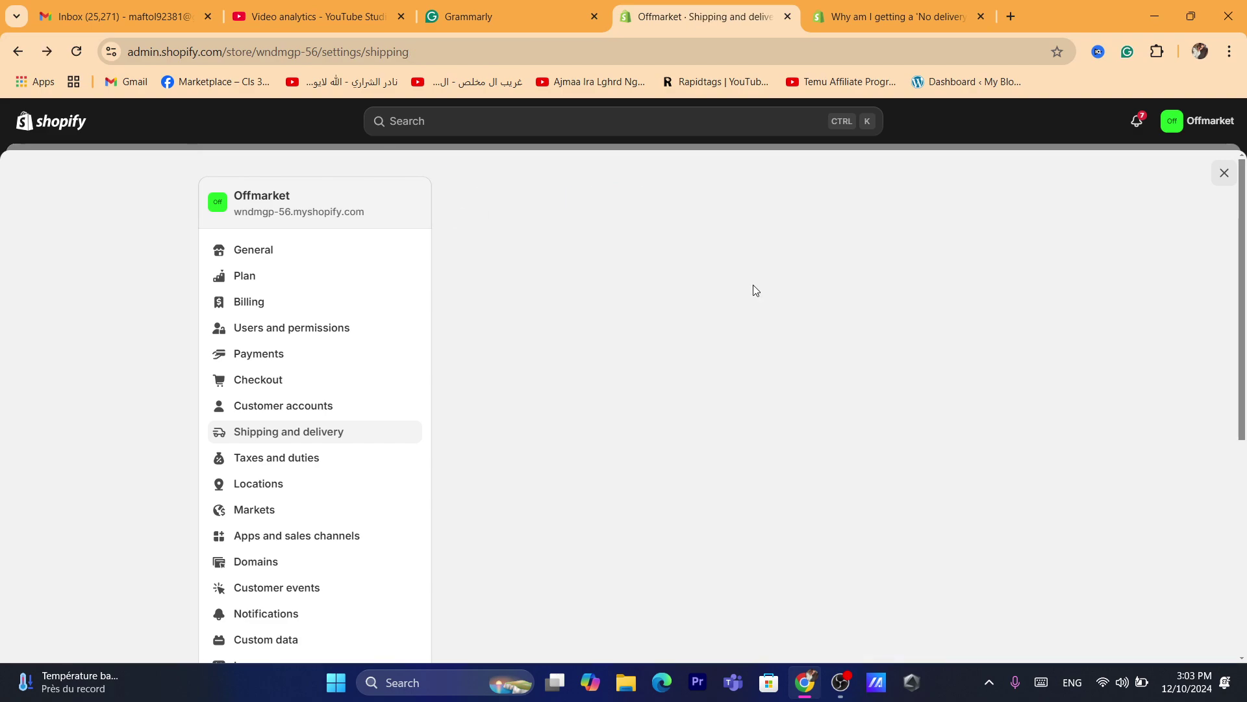
triple_click(514, 202)
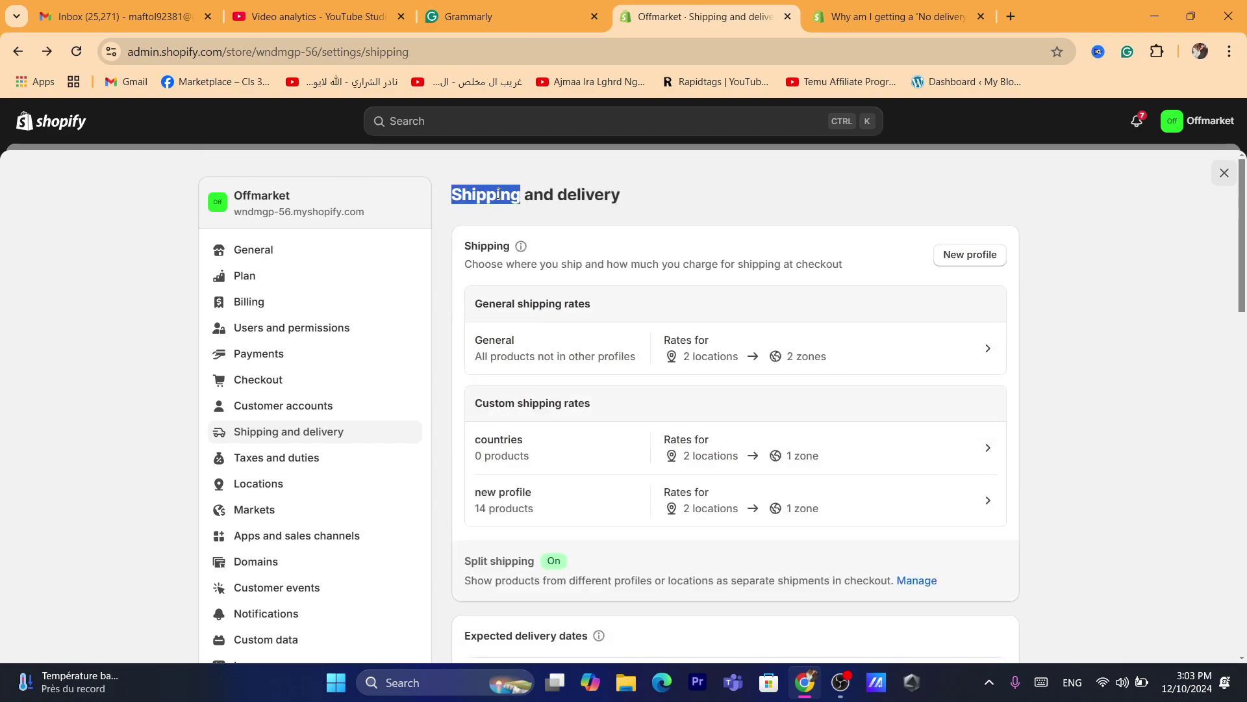
click(727, 299)
key(ctrl+a)
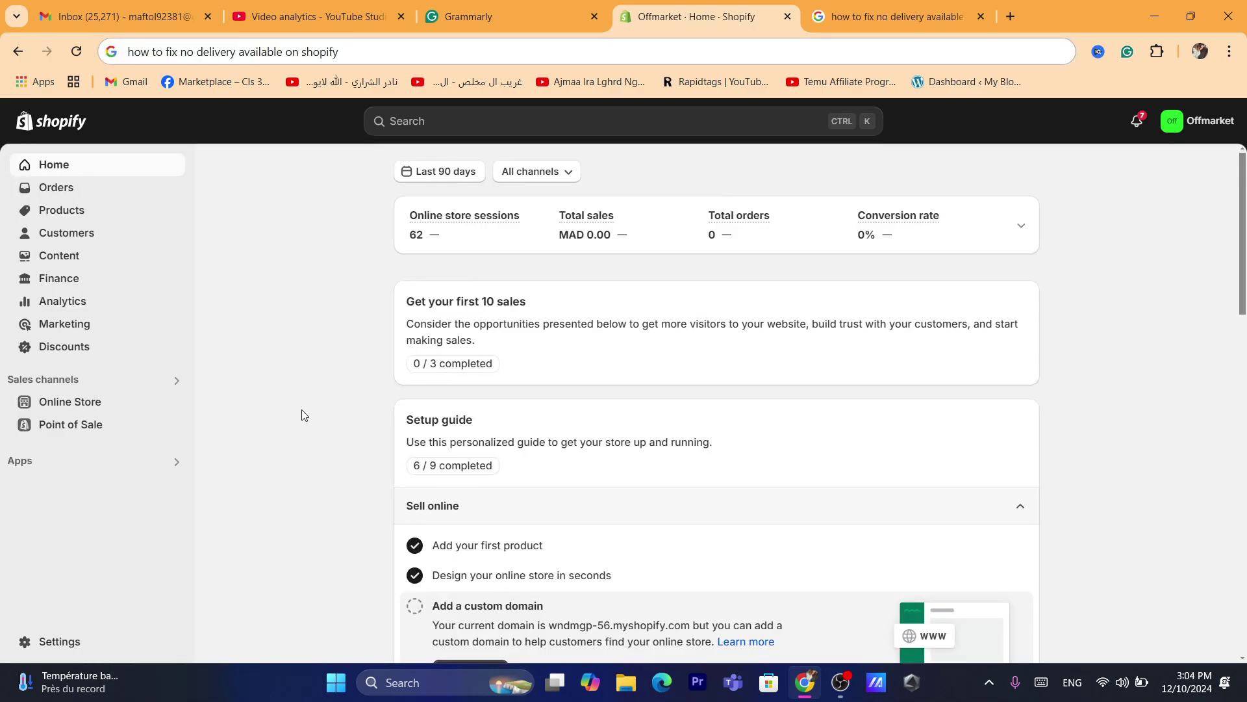
Open the product 'test' and enable 'Continue selling when out of stock' in Inventory.
click(51, 215)
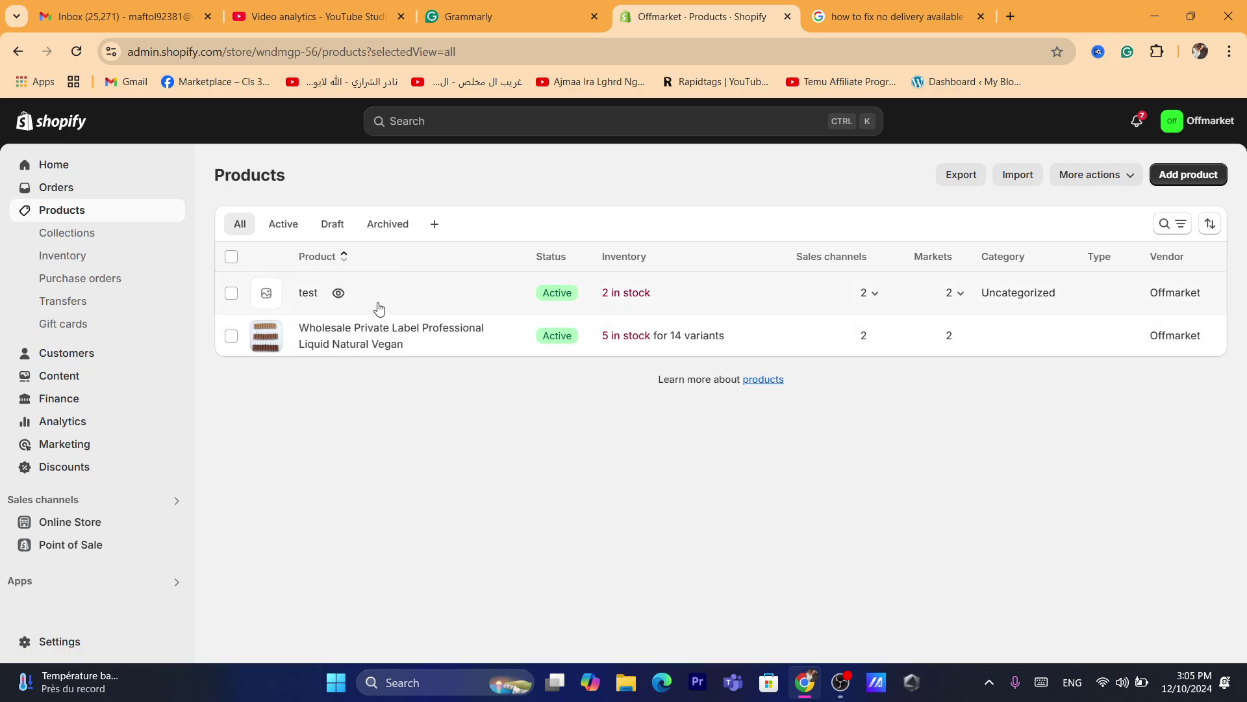
click(307, 294)
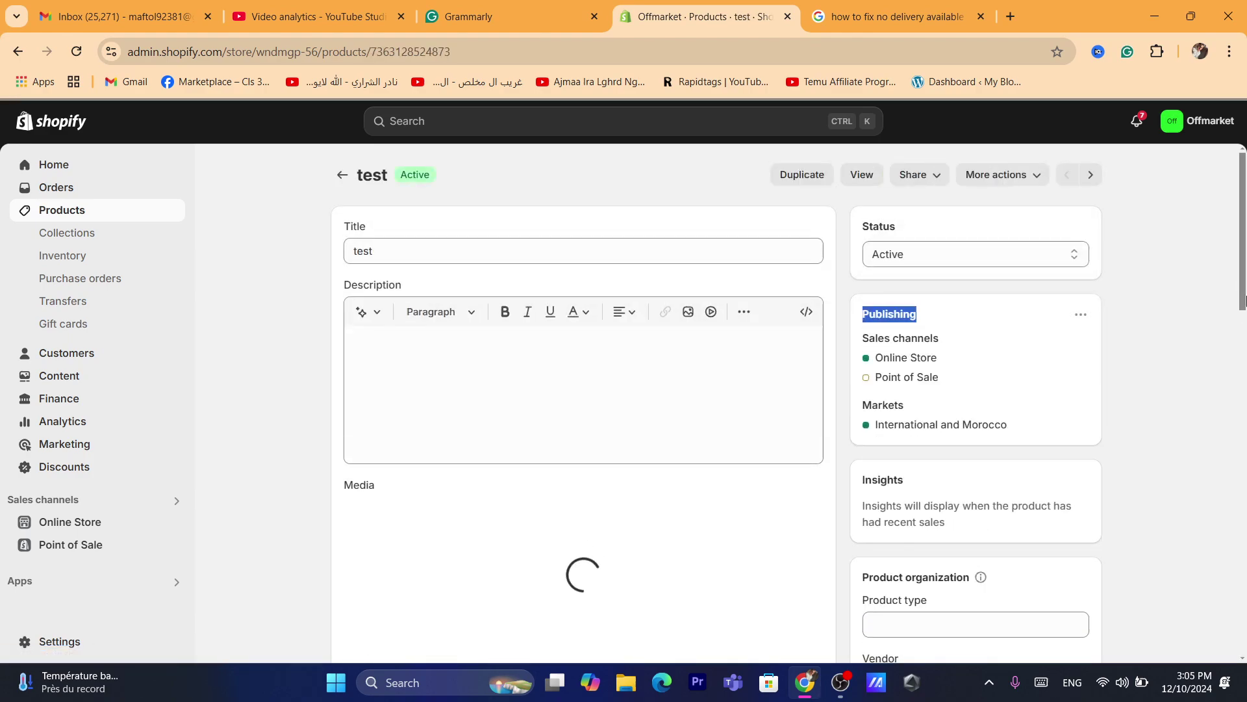
drag(1246, 265, 1245, 487)
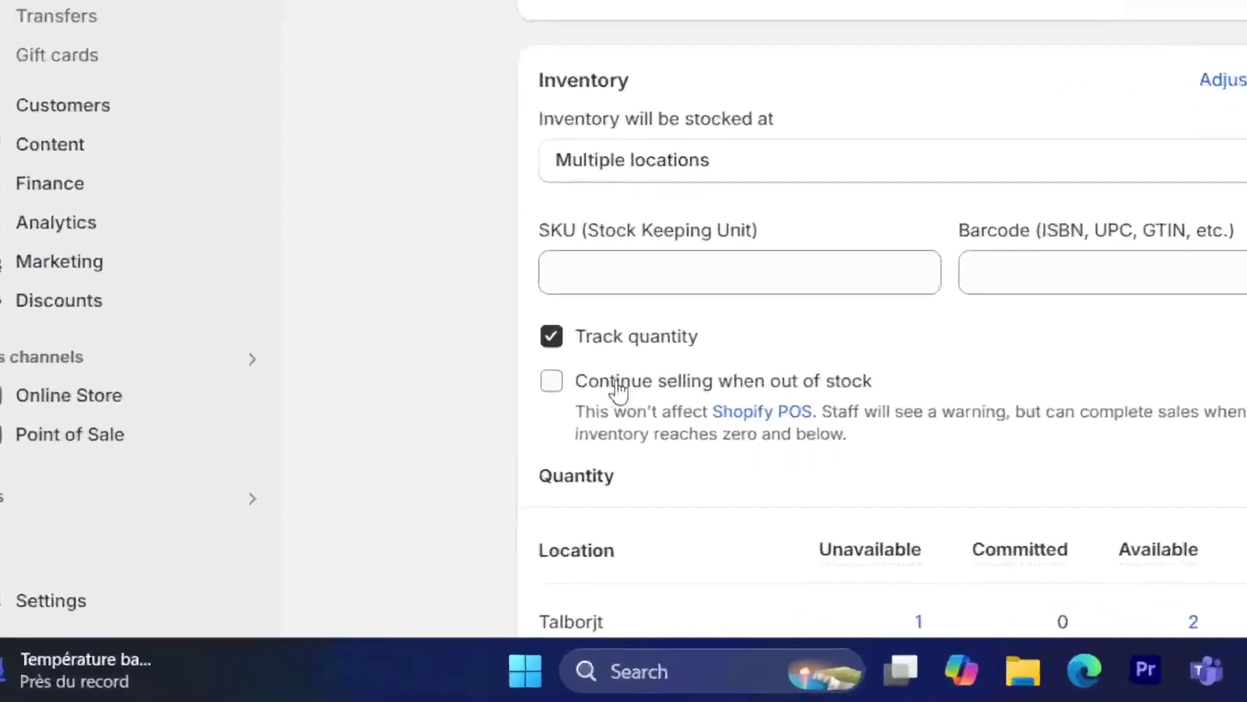
click(355, 516)
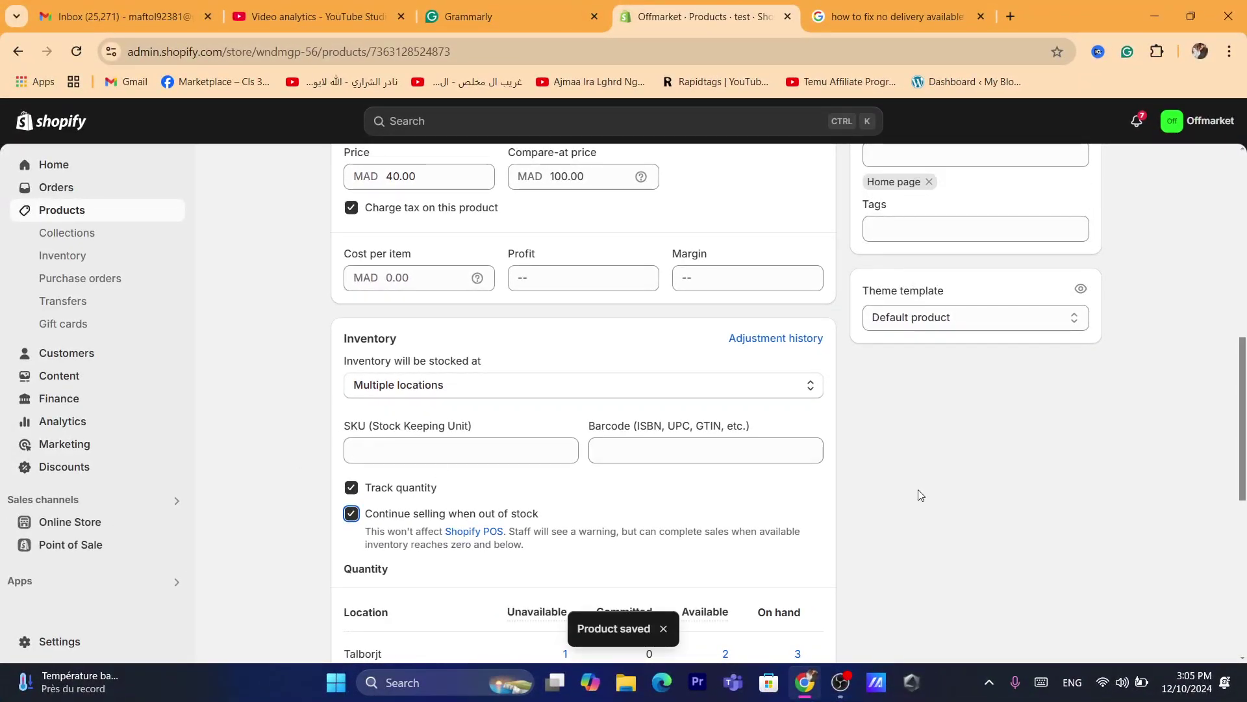
drag(1245, 398, 1244, 466)
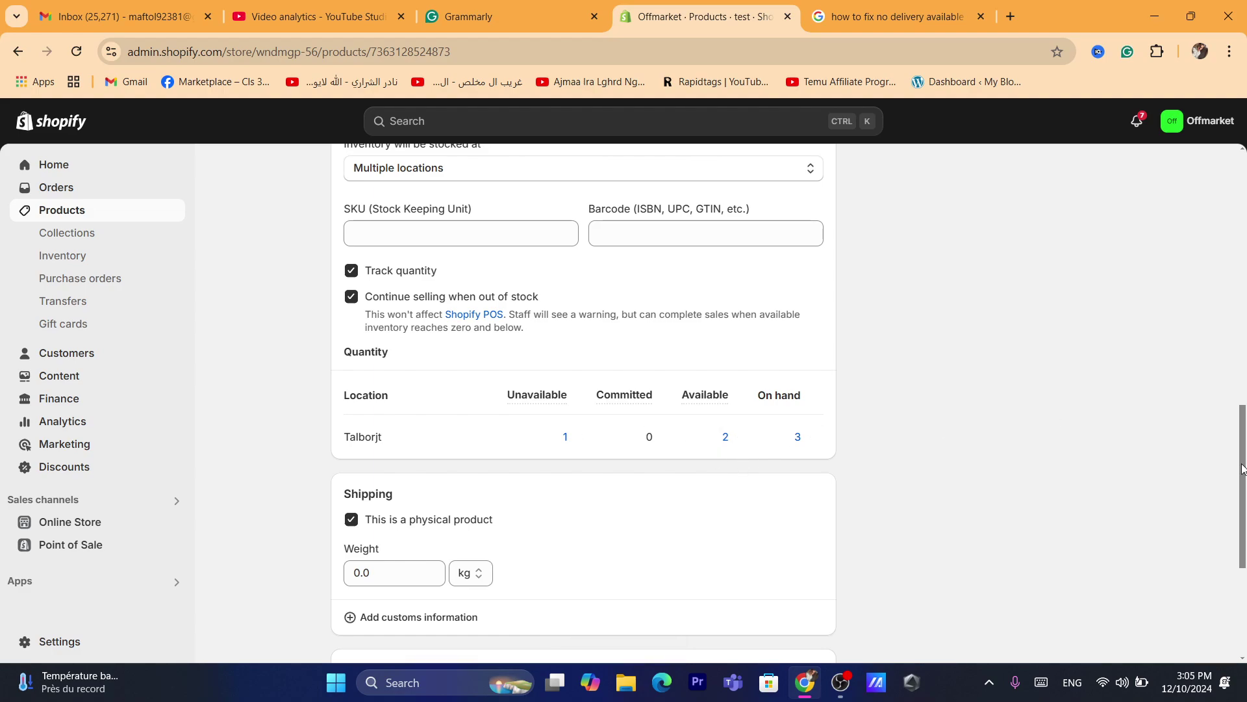
scroll(1242, 468, up, 15)
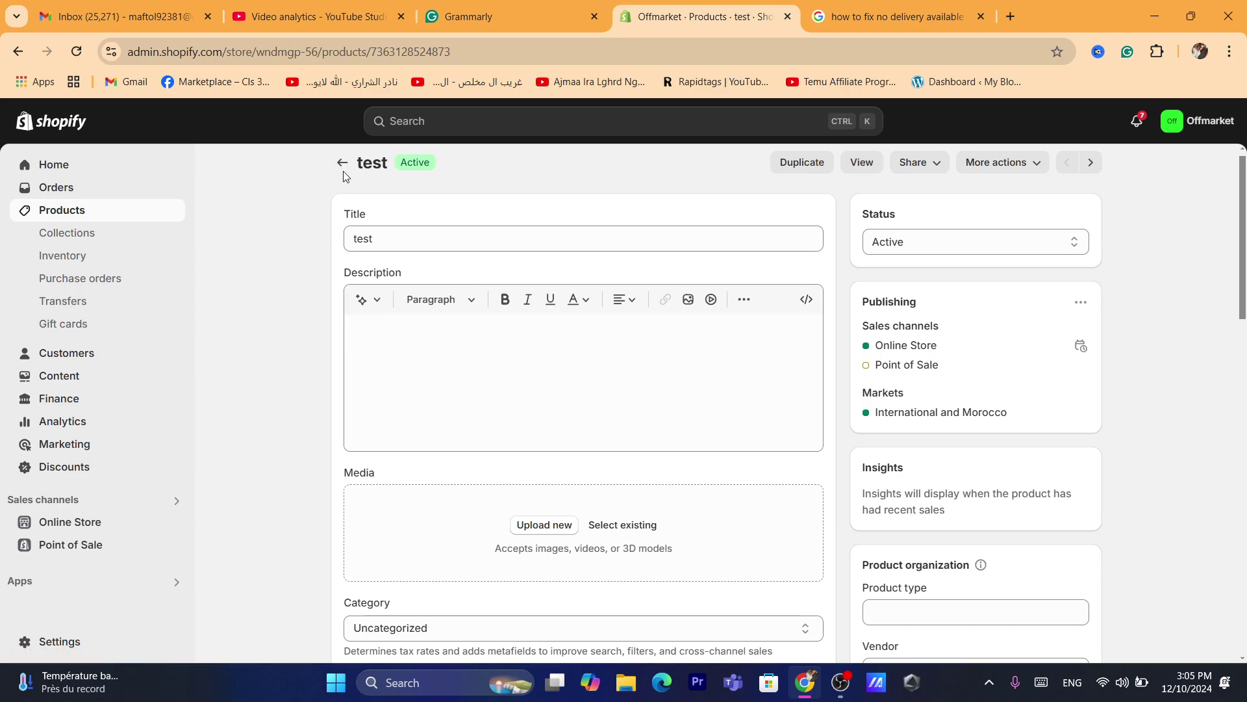
scroll(1245, 252, down, 8)
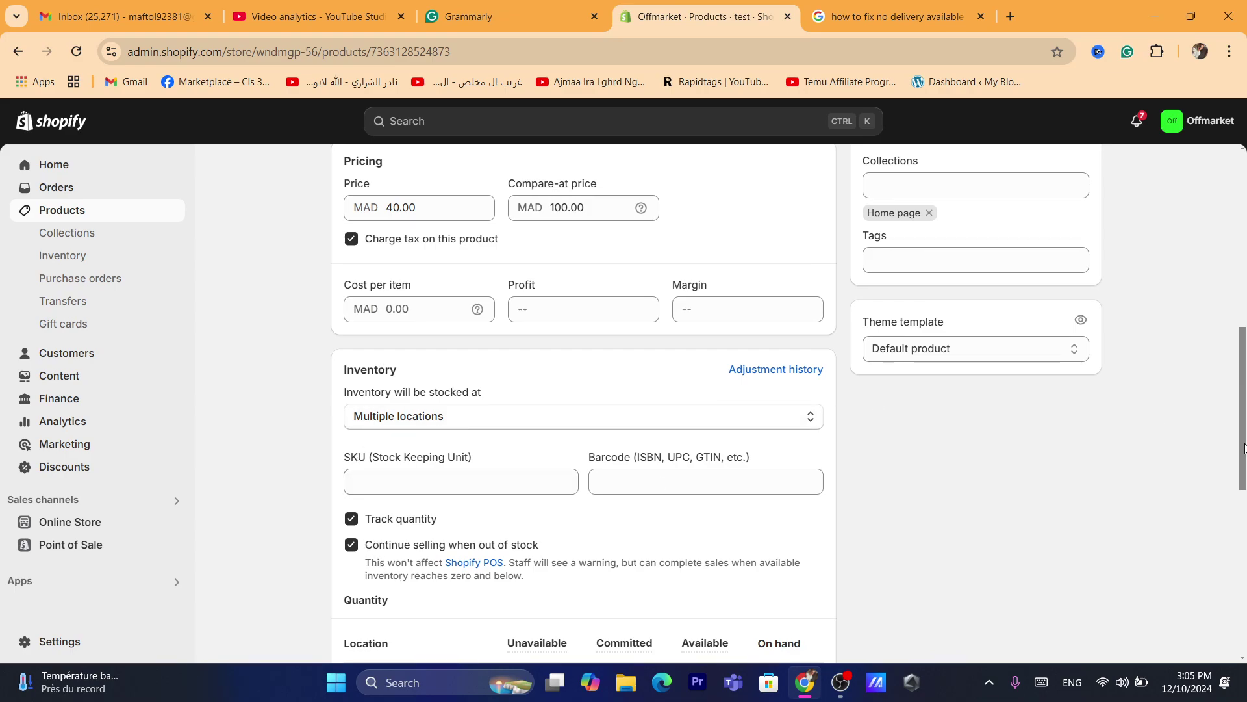
drag(1245, 447, 1216, 197)
Open the Wholesale product's variant 02 and check its Inventory continues selling when out of stock.
click(342, 174)
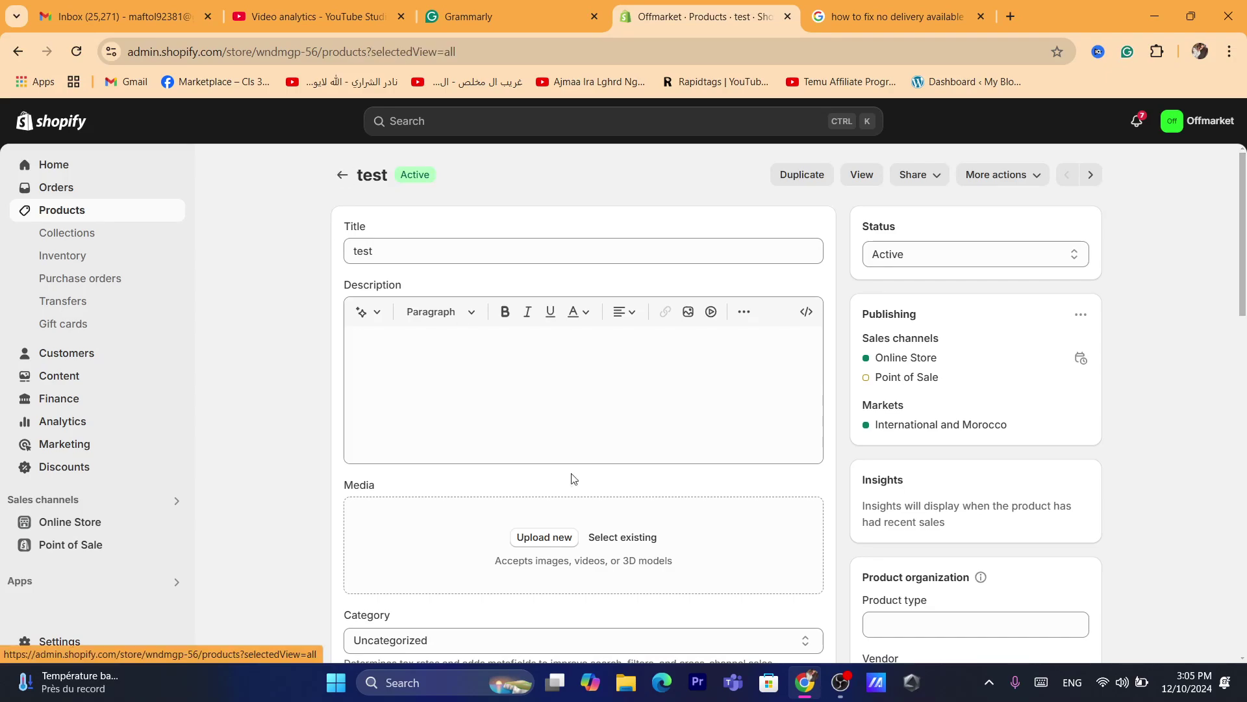
click(390, 346)
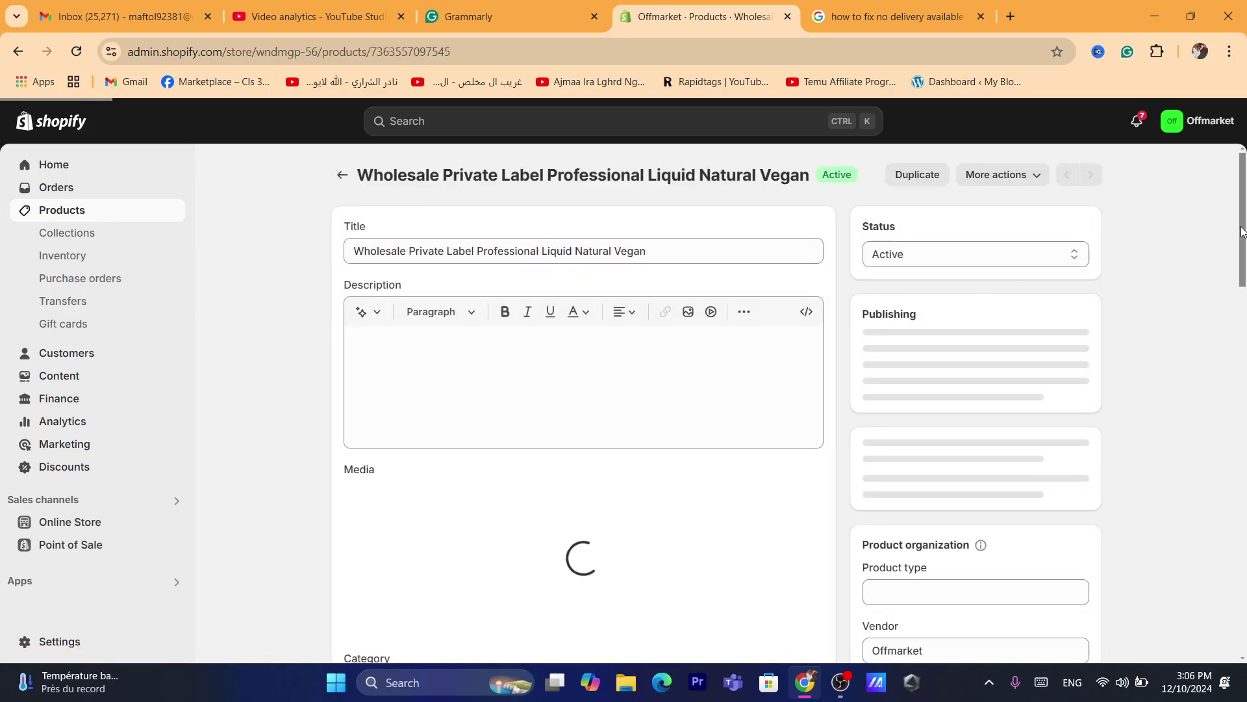
drag(1242, 232, 1241, 364)
scroll(481, 381, down, 5)
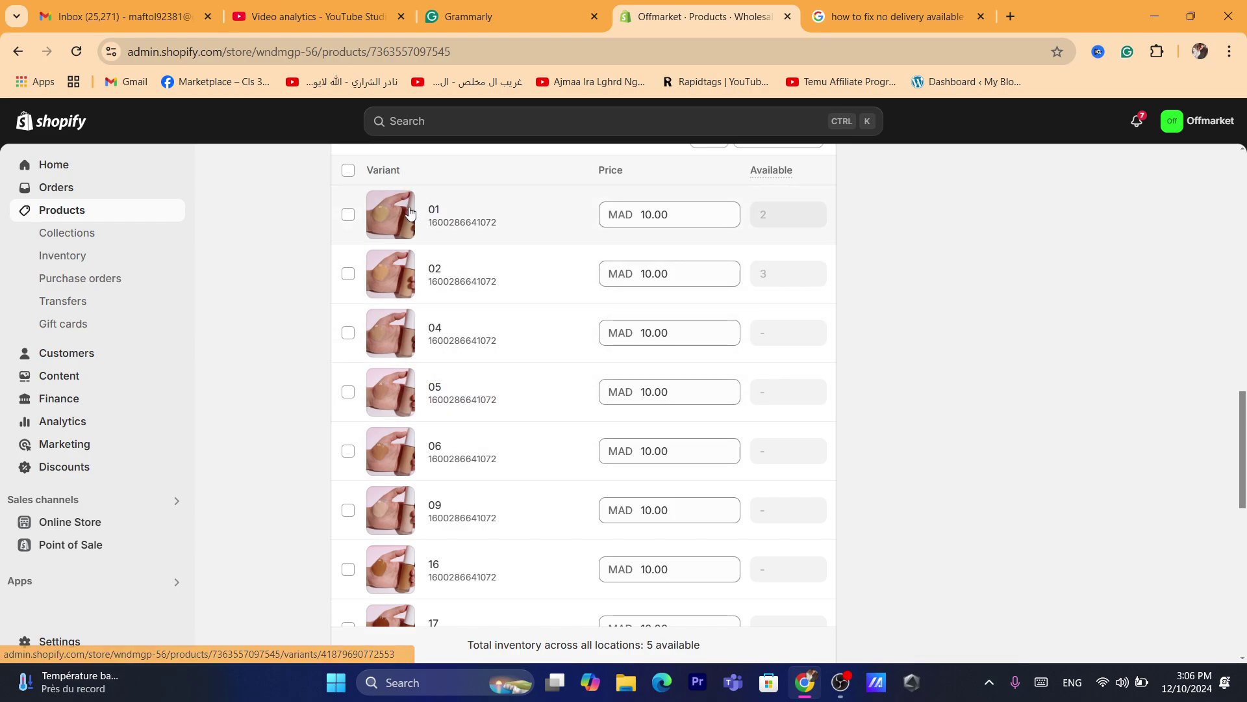
click(391, 214)
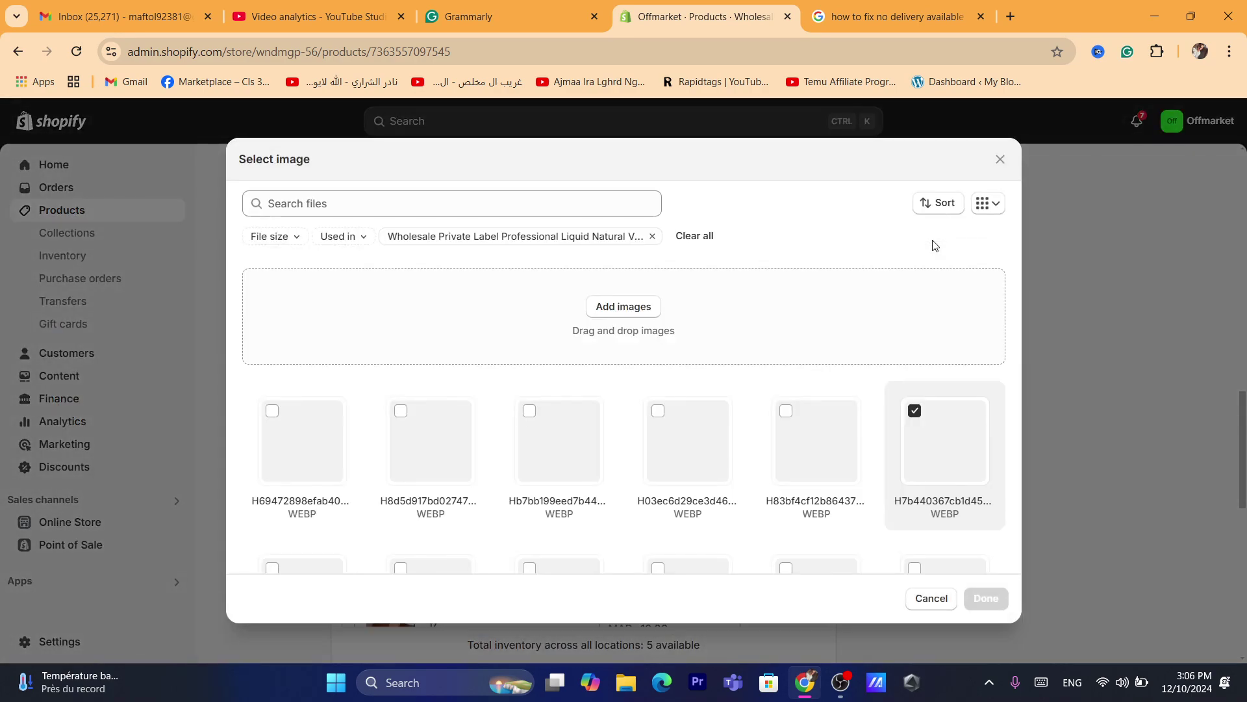
click(1001, 159)
click(441, 292)
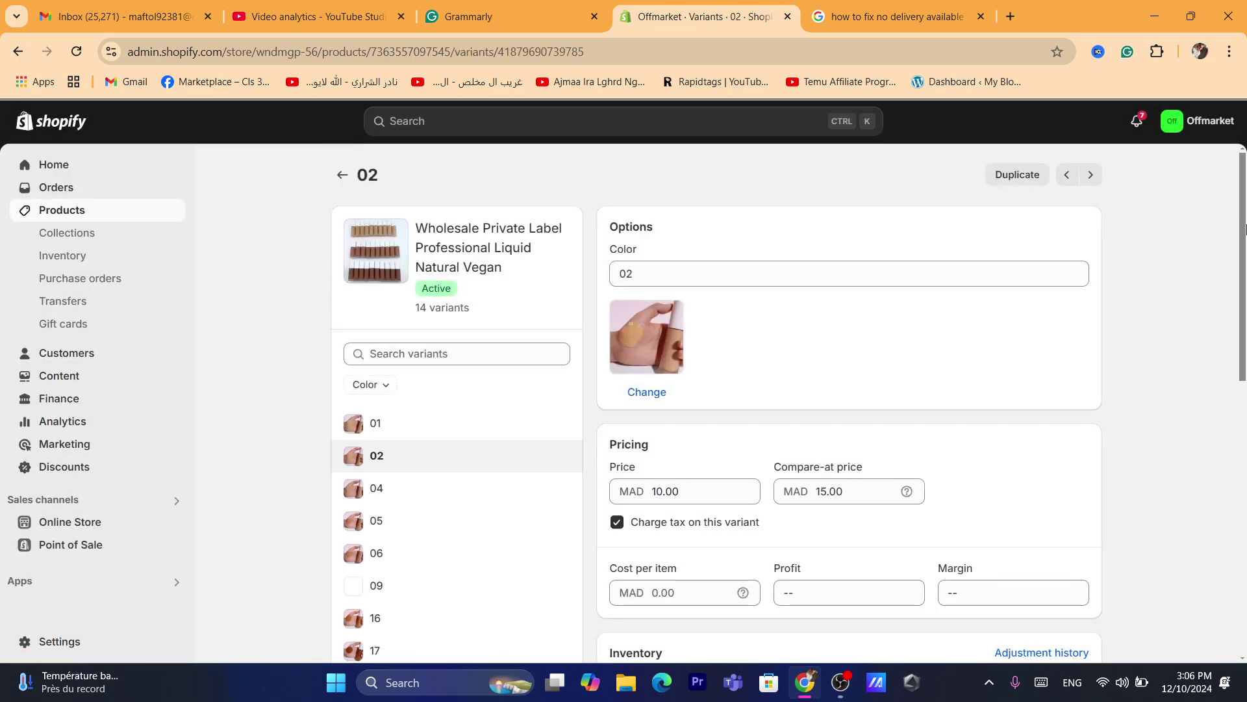
drag(1244, 227, 1244, 351)
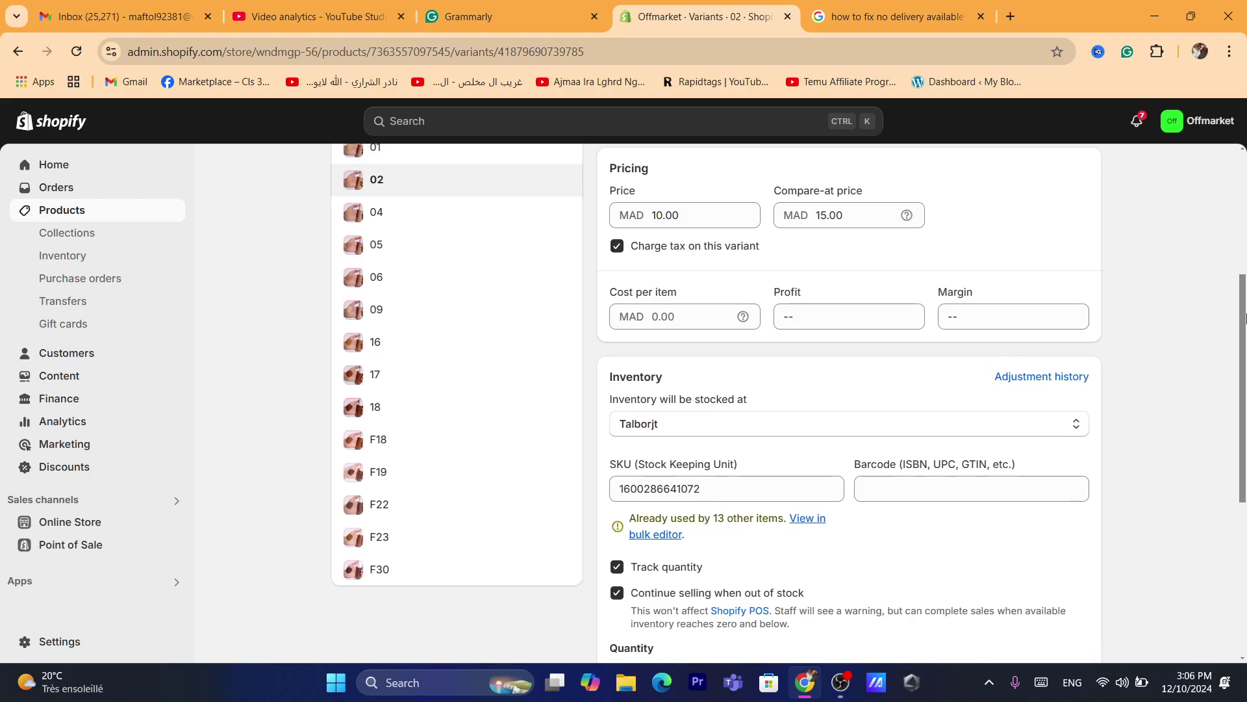
drag(1244, 318, 1244, 360)
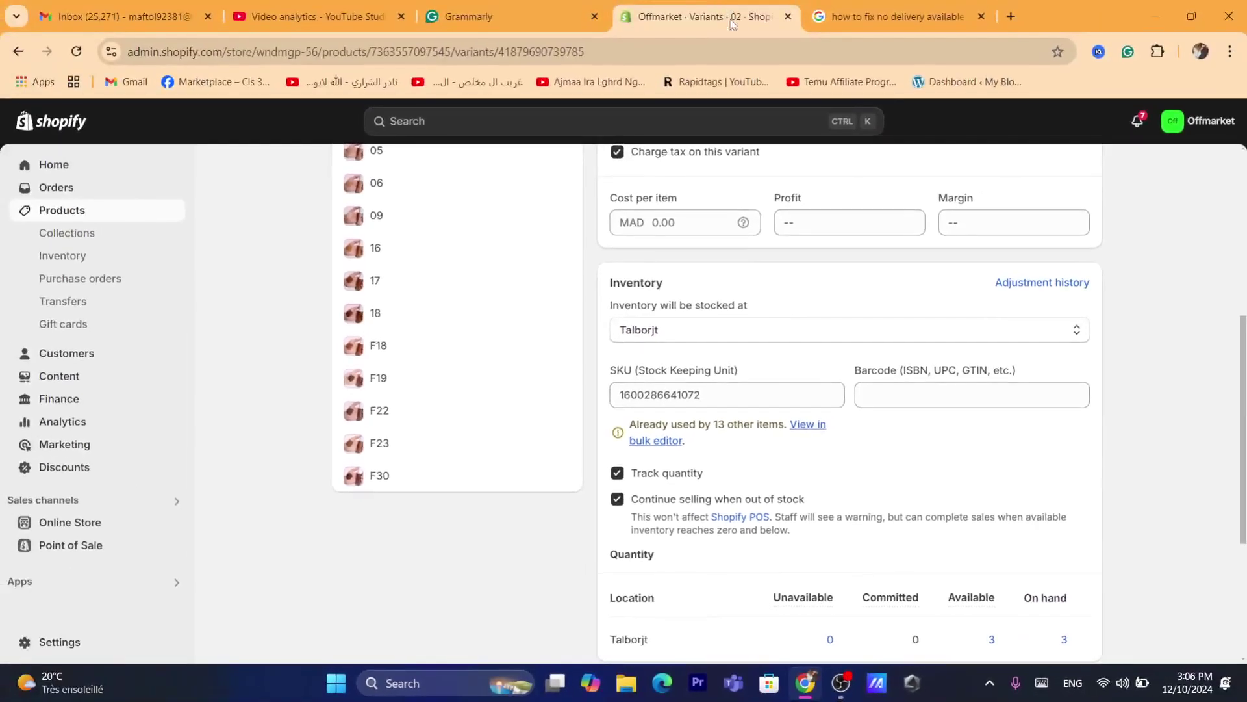
click(739, 52)
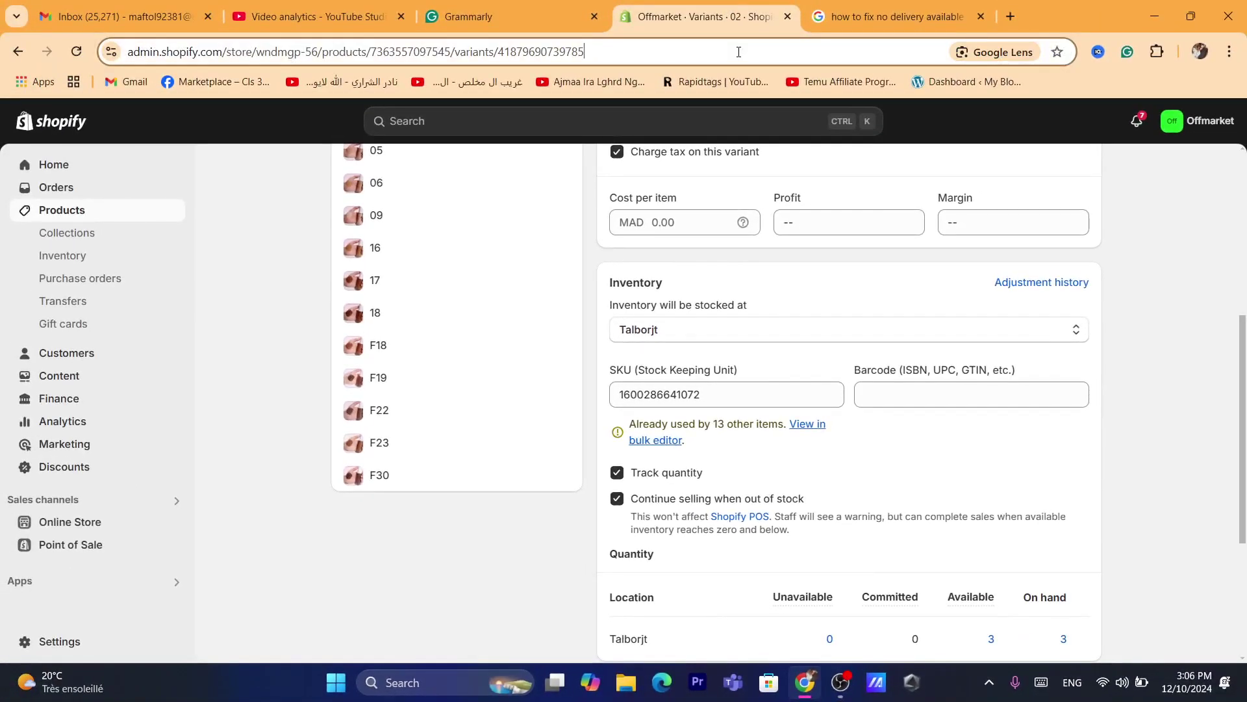
text(s)
click(509, 526)
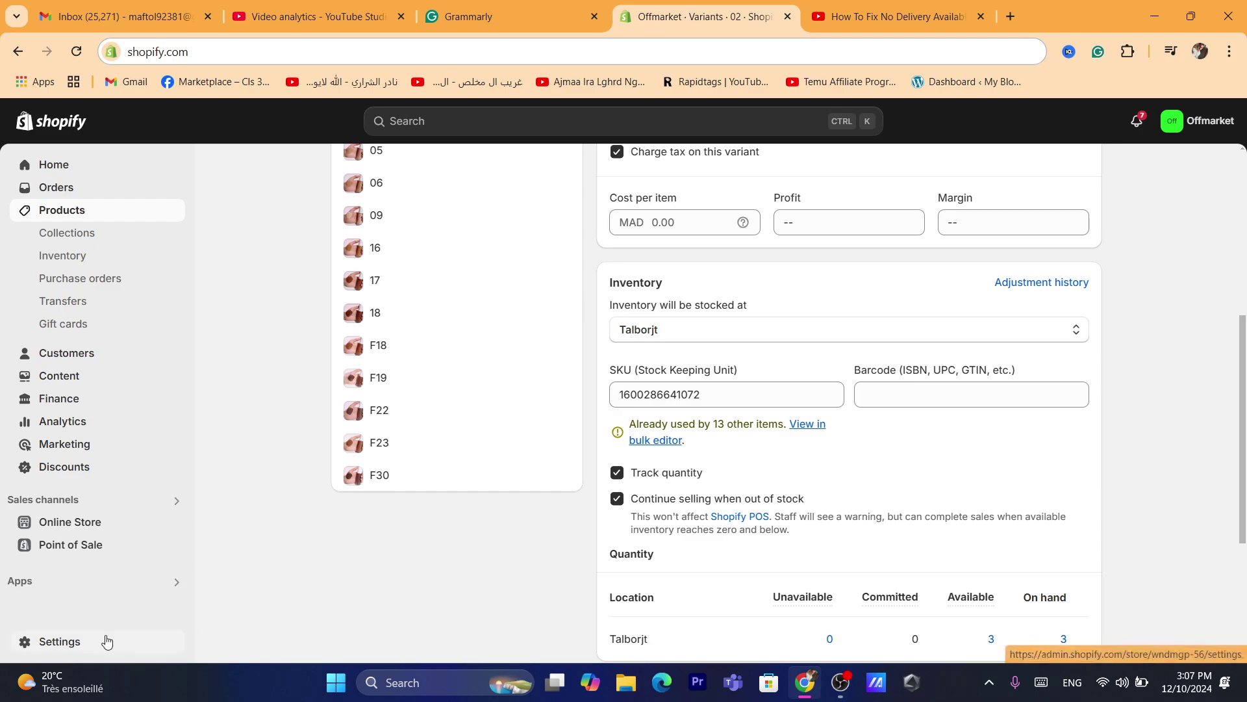
Open the International market and switch its status to Inactive, then back to Active.
click(80, 646)
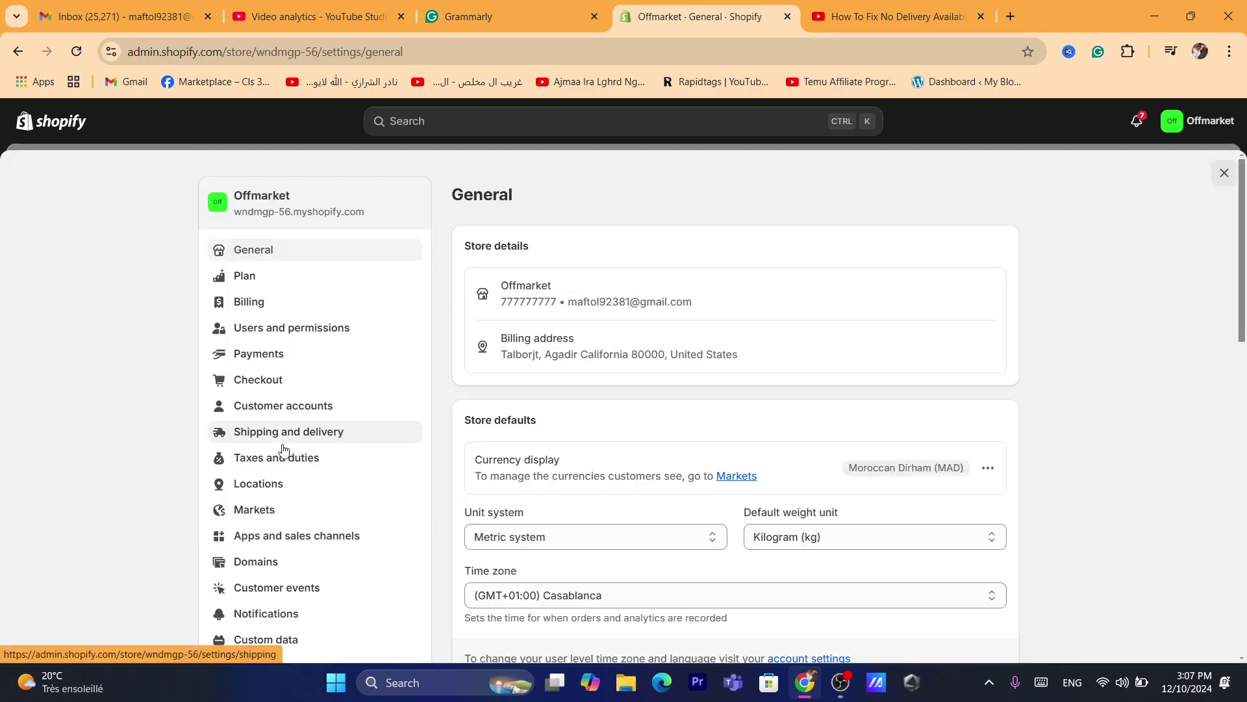
click(249, 511)
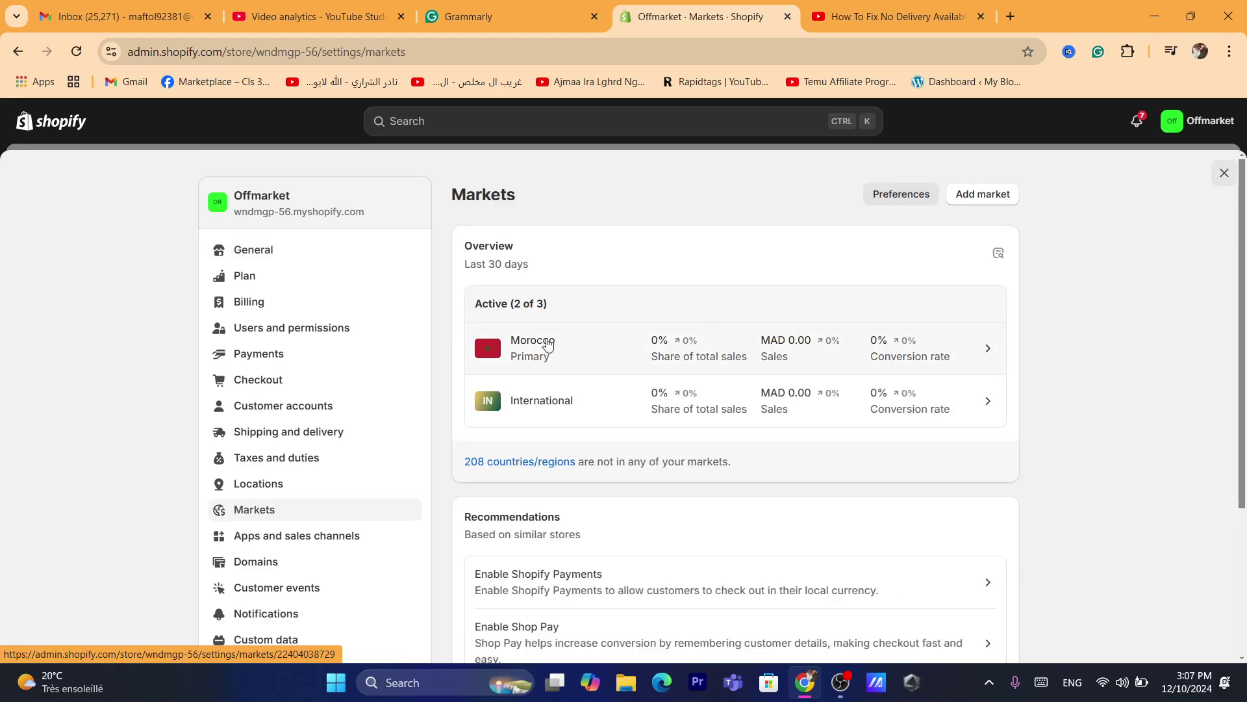
click(558, 408)
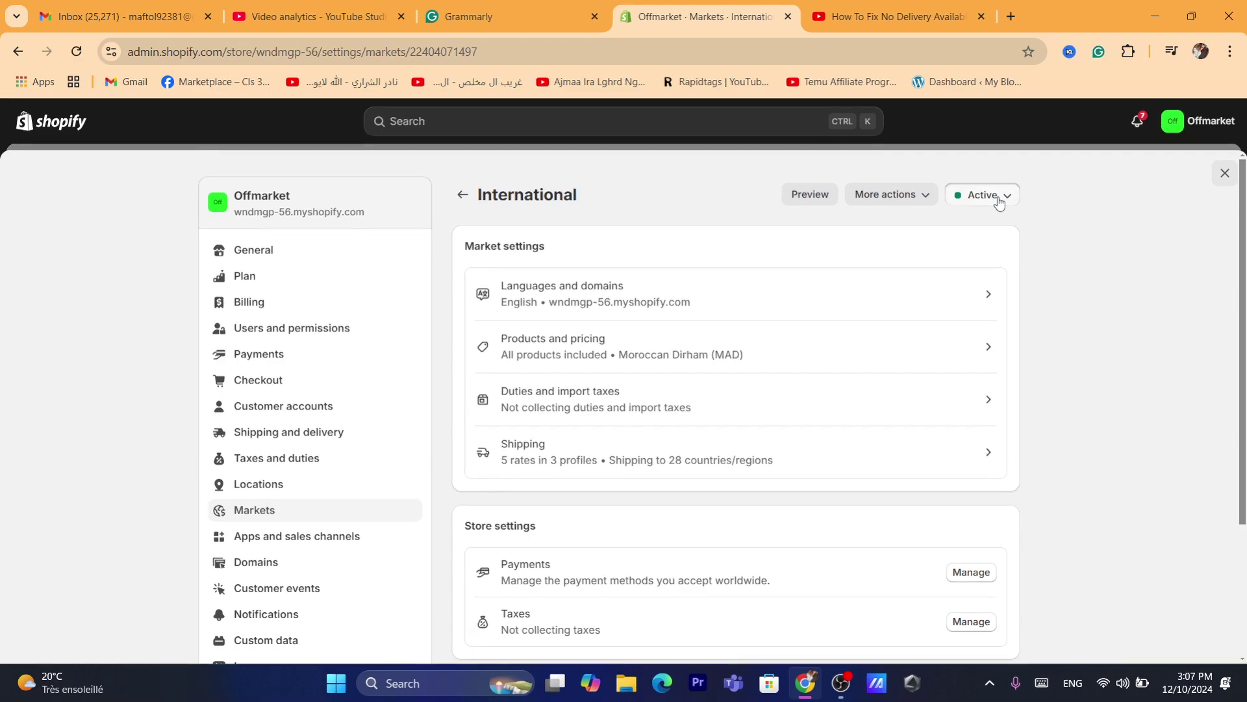
click(994, 196)
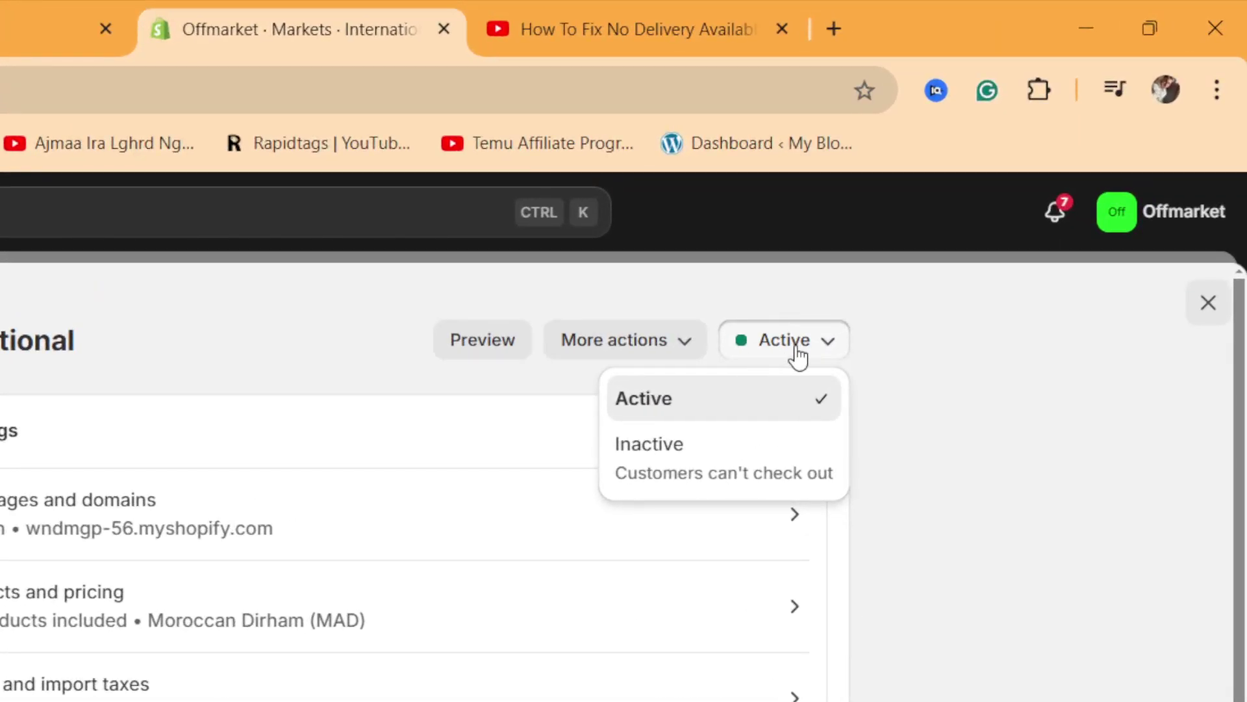
click(711, 463)
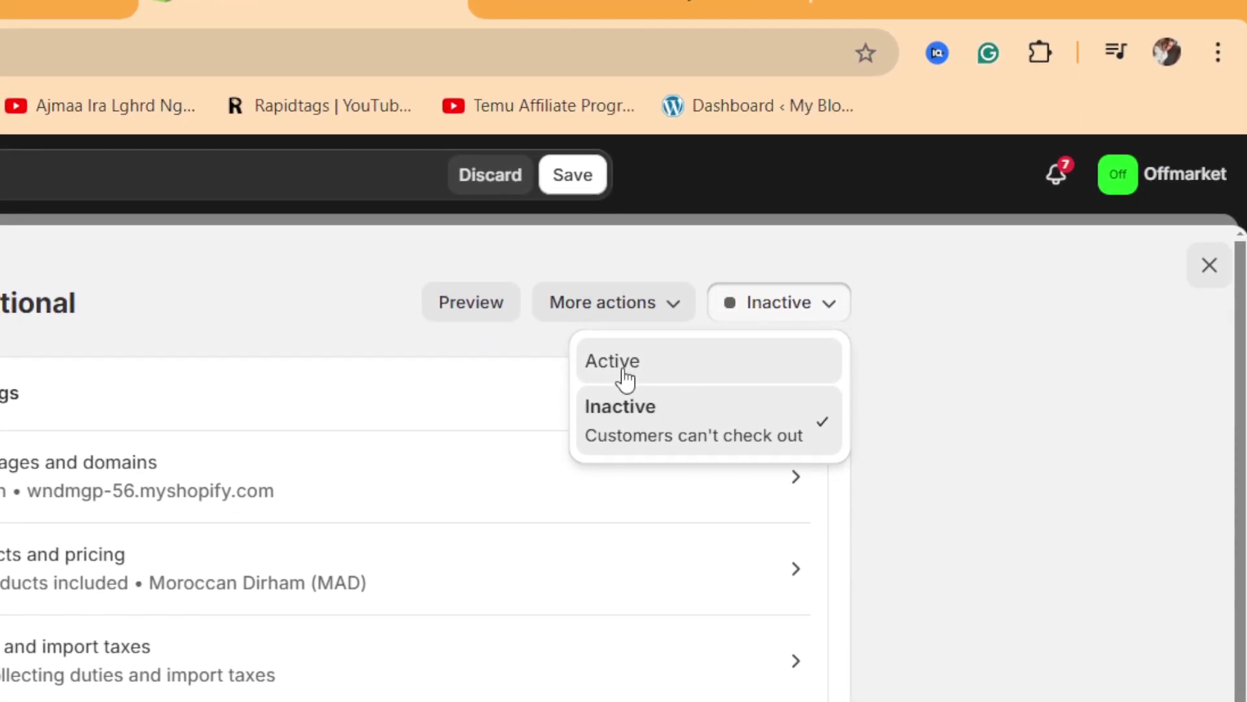
click(625, 379)
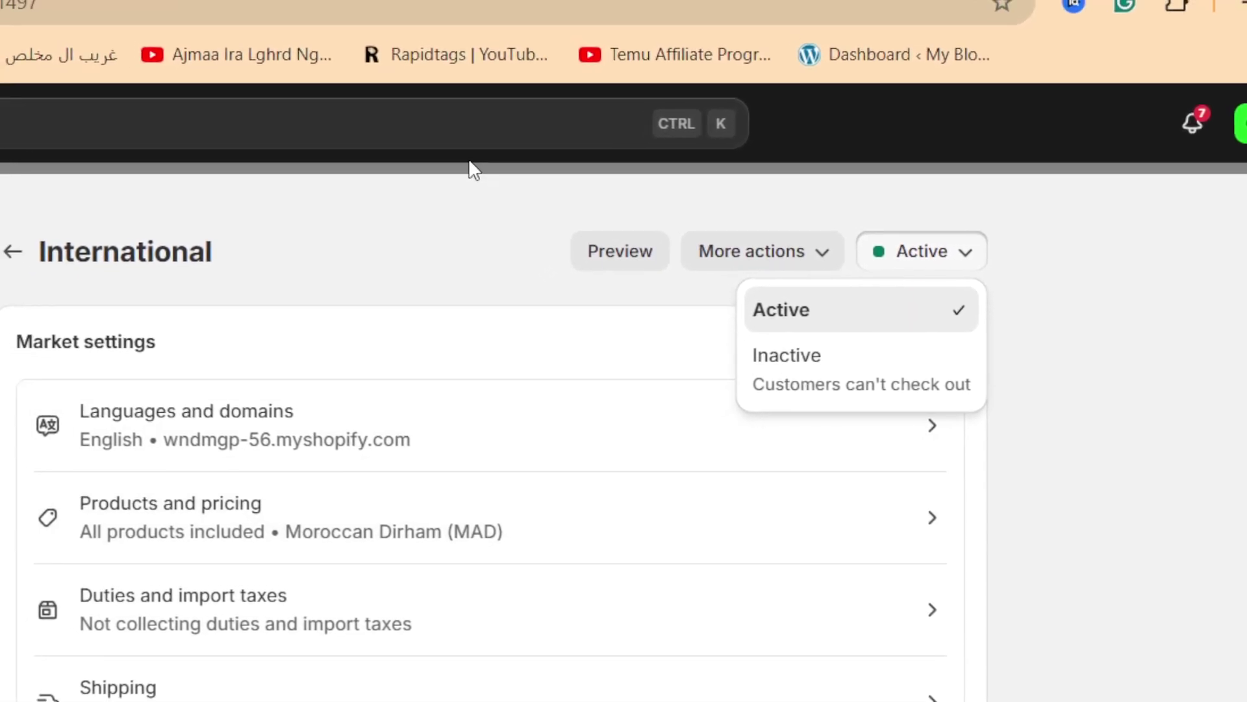